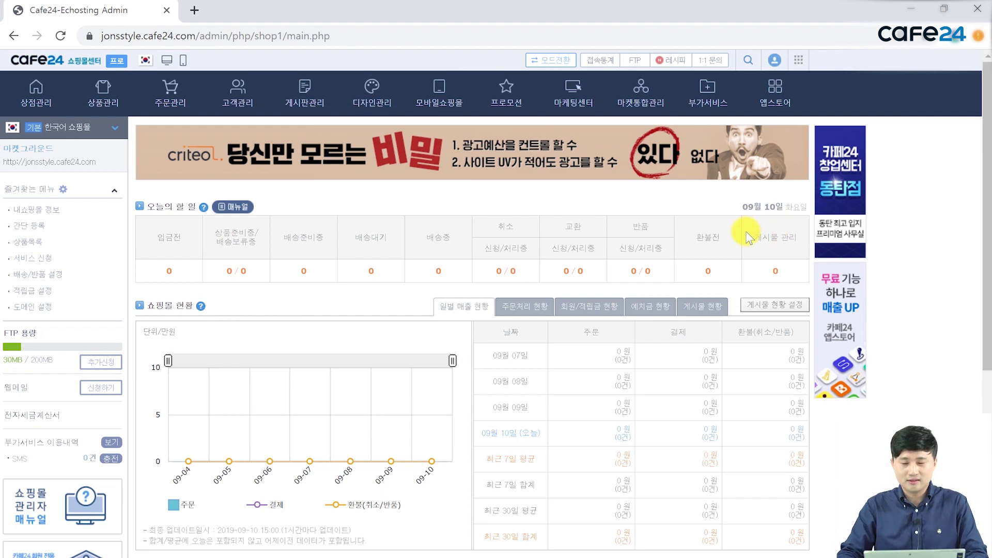
- Go to the market integration's transfer set management (전송세트 관리) and start registering a new transfer set
{"action": "left_click", "coordinate": [642, 95]}
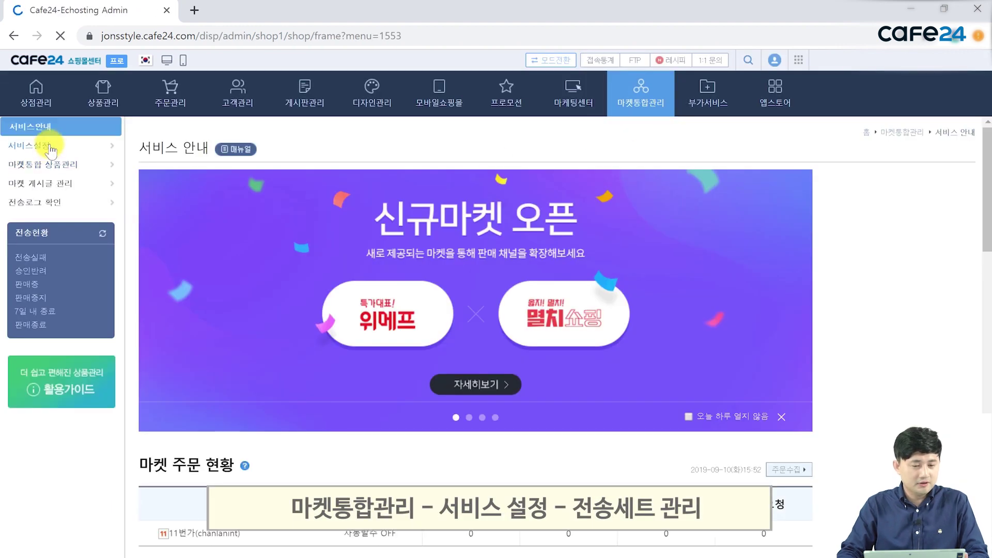
{"action": "left_click", "coordinate": [50, 149]}
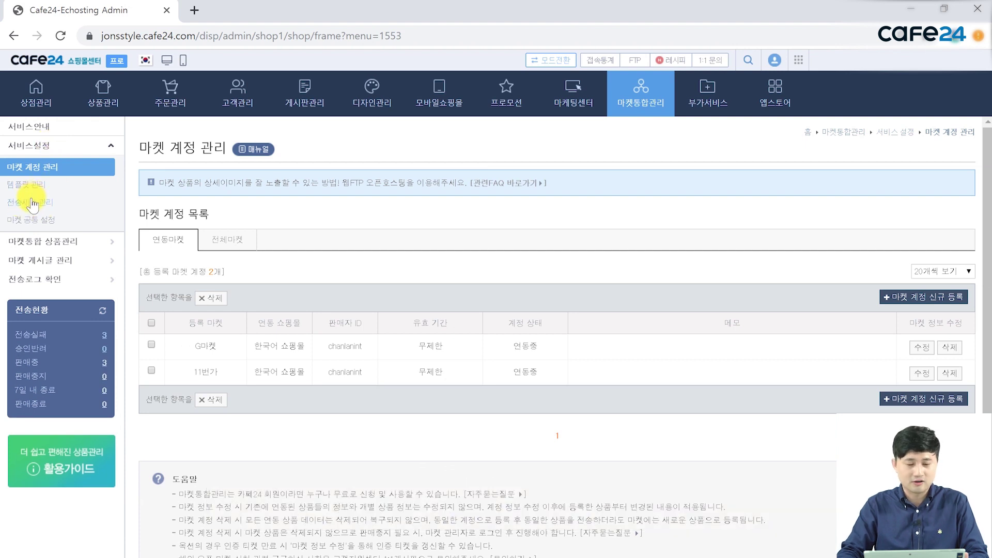
{"action": "left_click", "coordinate": [32, 203]}
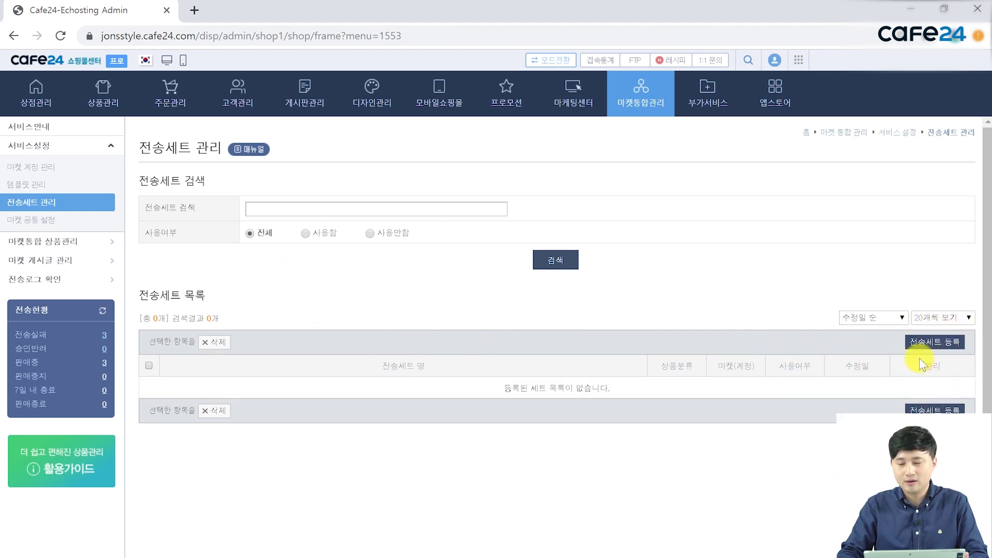
{"action": "left_click", "coordinate": [920, 343]}
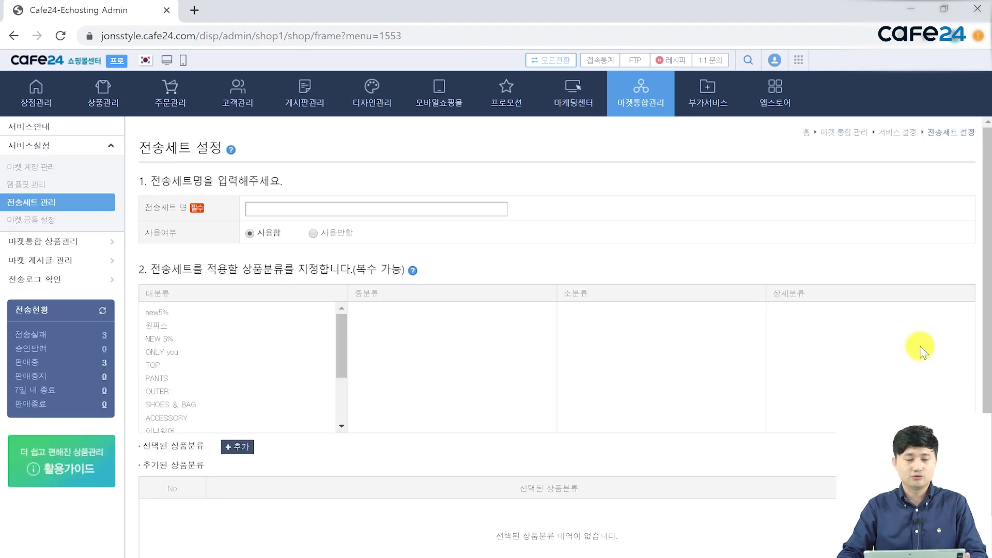
- Name the new transfer set 레이스원피스
{"action": "left_click", "coordinate": [289, 208]}
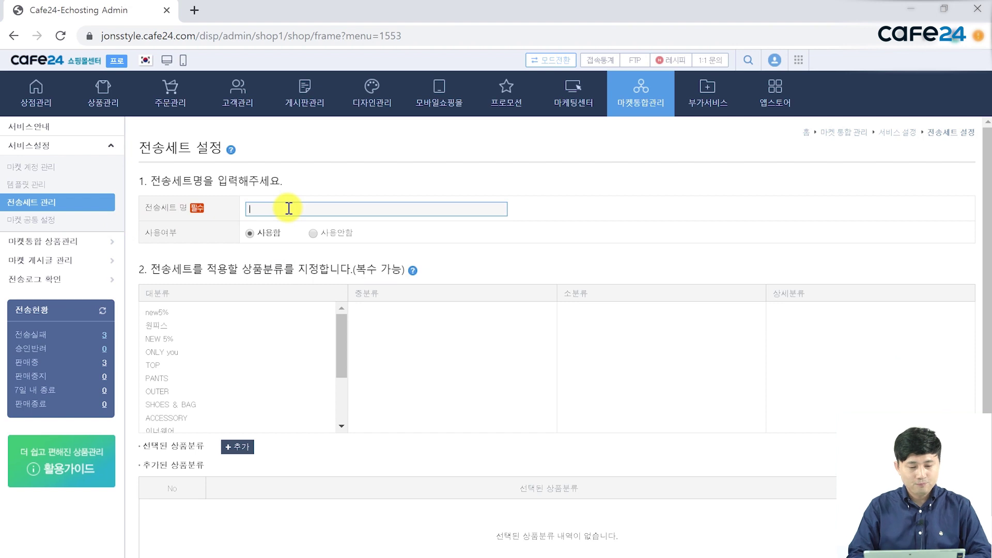
{"action": "type", "text": "레이스원"}
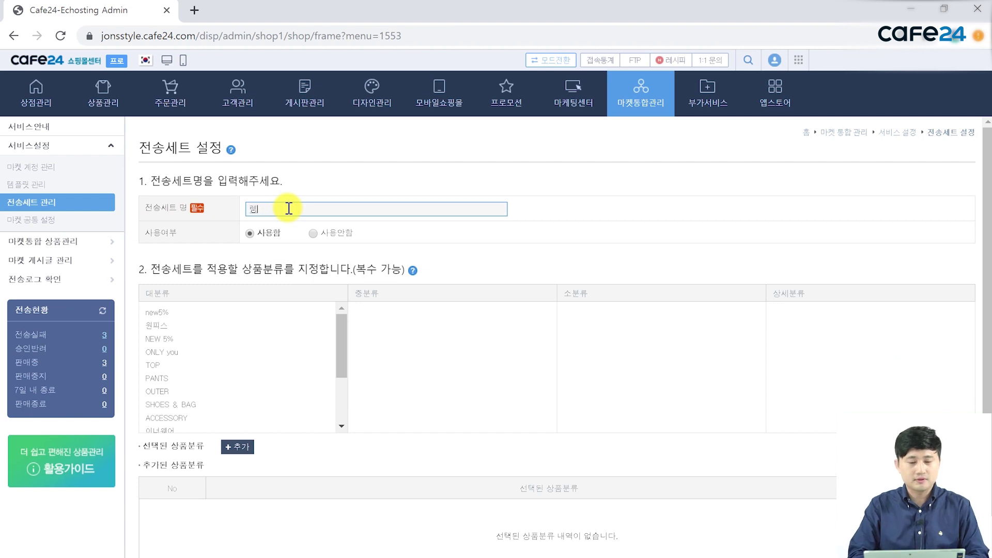
{"action": "type", "text": "피스"}
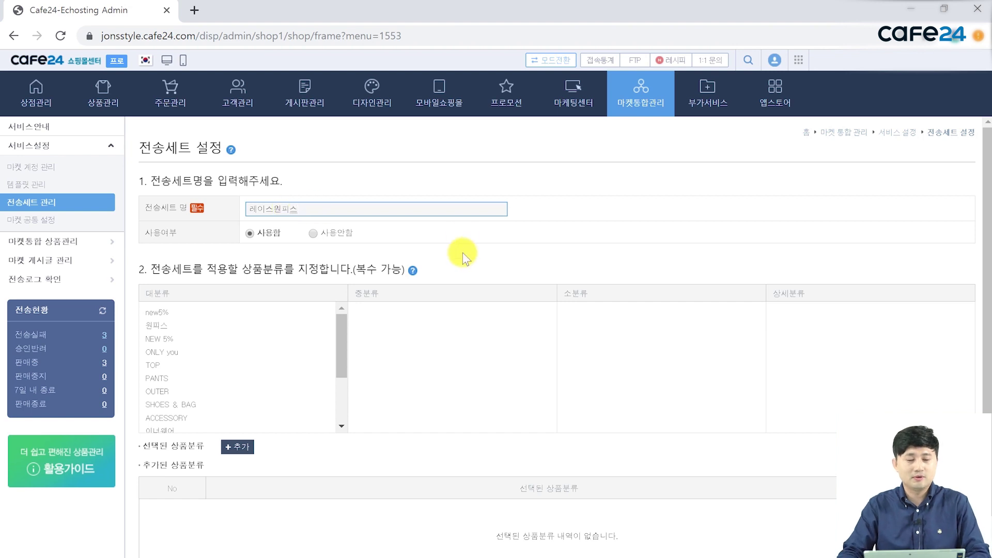
{"action": "left_click", "coordinate": [427, 233]}
{"action": "scroll", "coordinate": [354, 266], "scroll_direction": "down", "scroll_amount": 2}
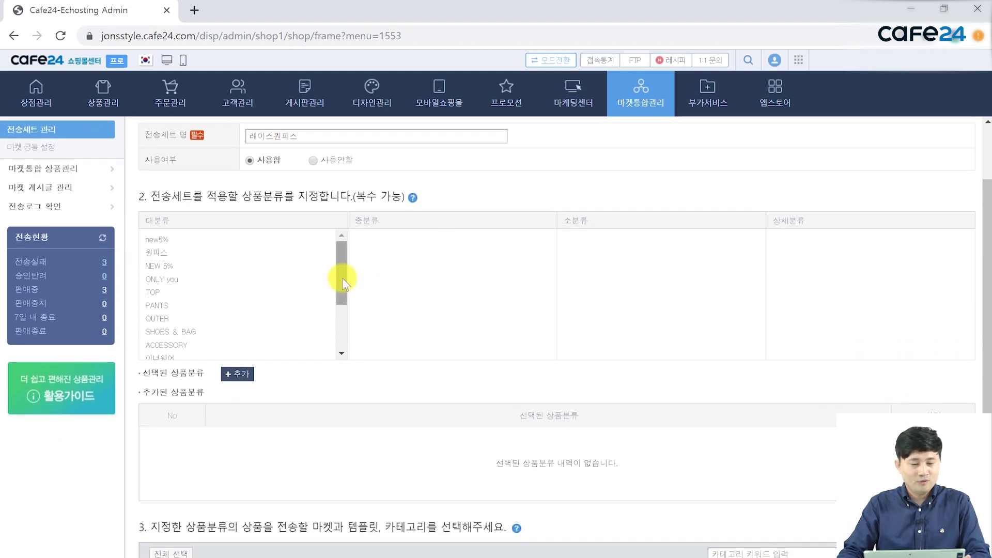
{"action": "scroll", "coordinate": [306, 282], "scroll_direction": "up", "scroll_amount": 2}
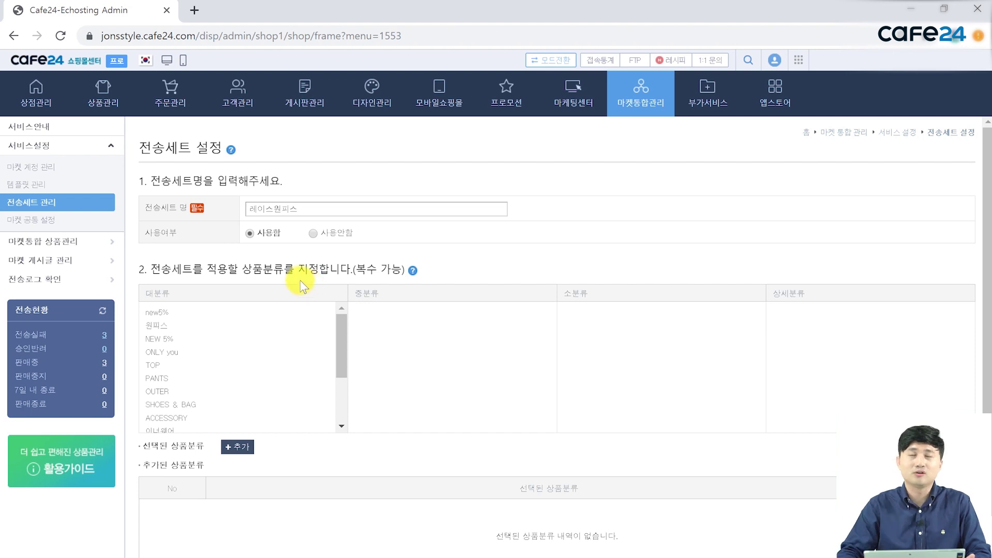
{"action": "left_click_drag", "start_coordinate": [250, 209], "coordinate": [313, 211]}
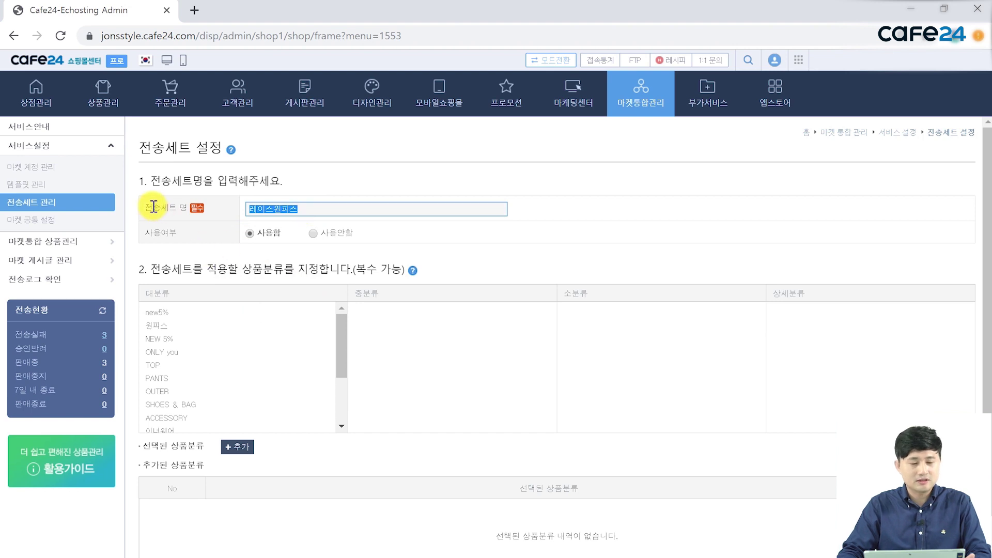
{"action": "left_click_drag", "start_coordinate": [153, 207], "coordinate": [176, 207]}
{"action": "left_click", "coordinate": [191, 224]}
{"action": "scroll", "coordinate": [232, 240], "scroll_direction": "down", "scroll_amount": 2}
{"action": "scroll", "coordinate": [289, 256], "scroll_direction": "up", "scroll_amount": 2}
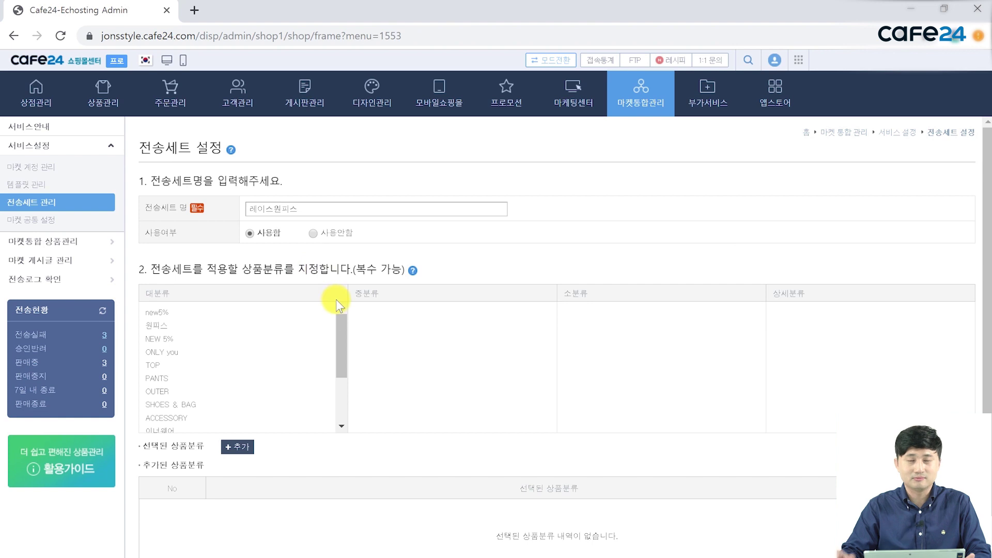
- Add the product category dress > 레이스원피스 to the transfer set
{"action": "left_click_drag", "start_coordinate": [342, 316], "coordinate": [339, 377]}
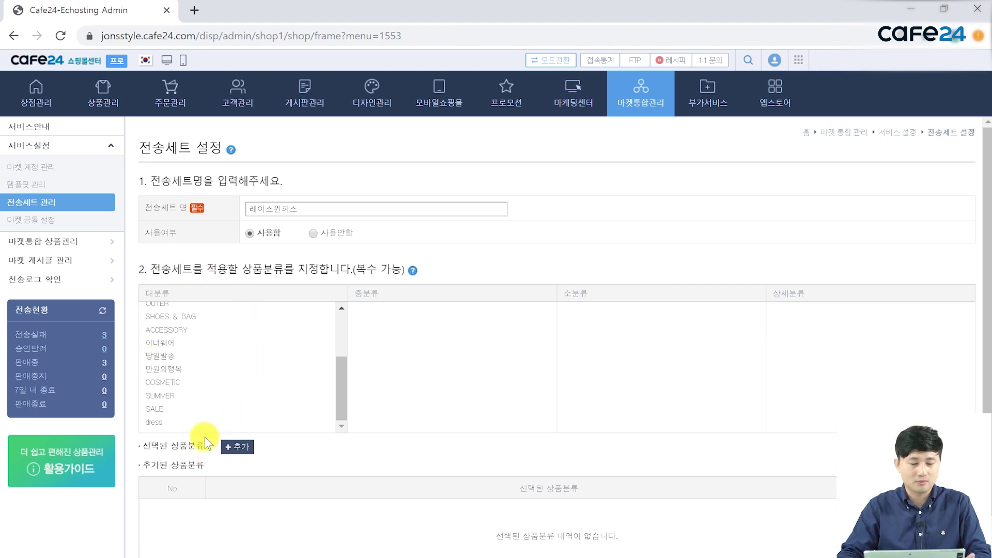
{"action": "left_click", "coordinate": [154, 426]}
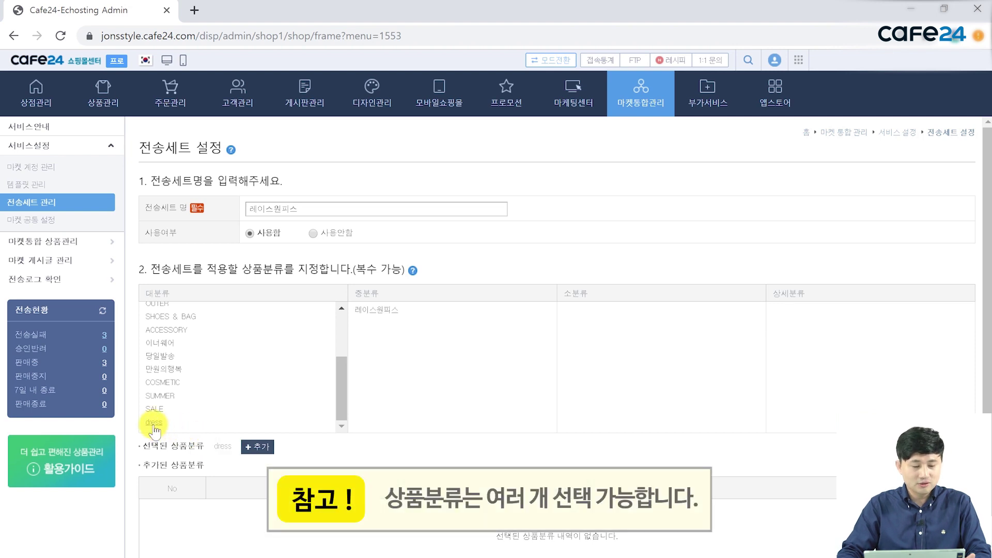
{"action": "left_click", "coordinate": [378, 311]}
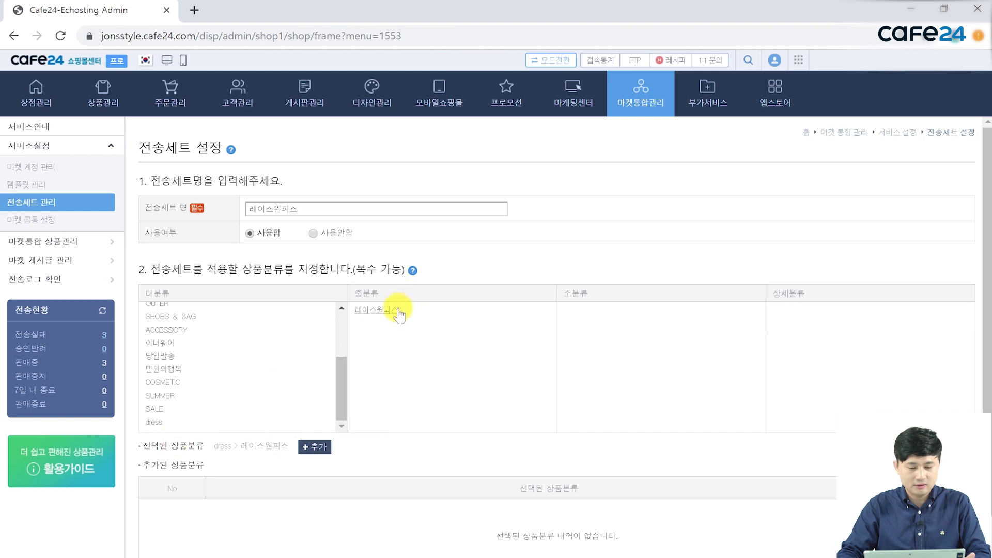
{"action": "left_click", "coordinate": [315, 447]}
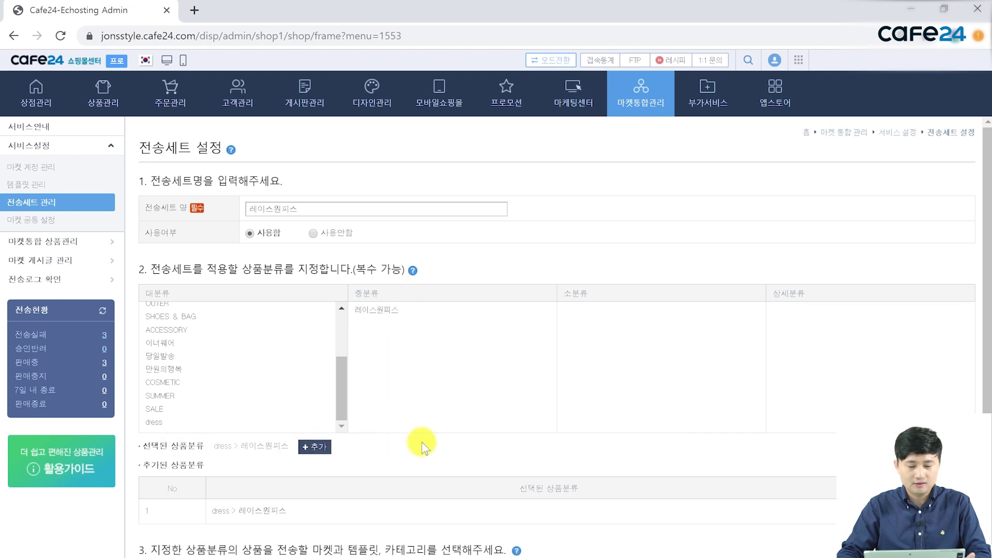
- Switch on both market accounts, G마켓 and 11번가, as transfer targets of the set
{"action": "scroll", "coordinate": [422, 442], "scroll_direction": "down", "scroll_amount": 1}
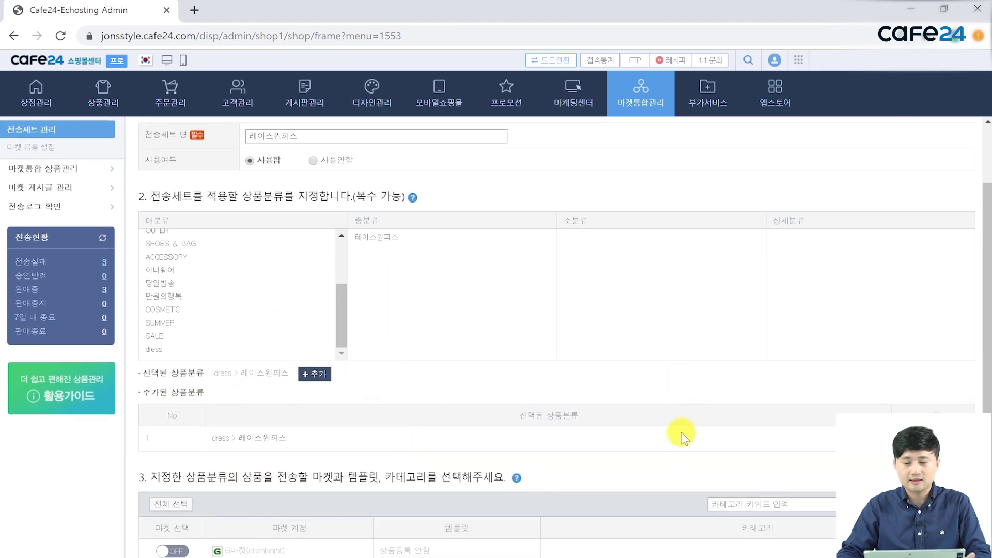
{"action": "scroll", "coordinate": [696, 423], "scroll_direction": "down", "scroll_amount": 1}
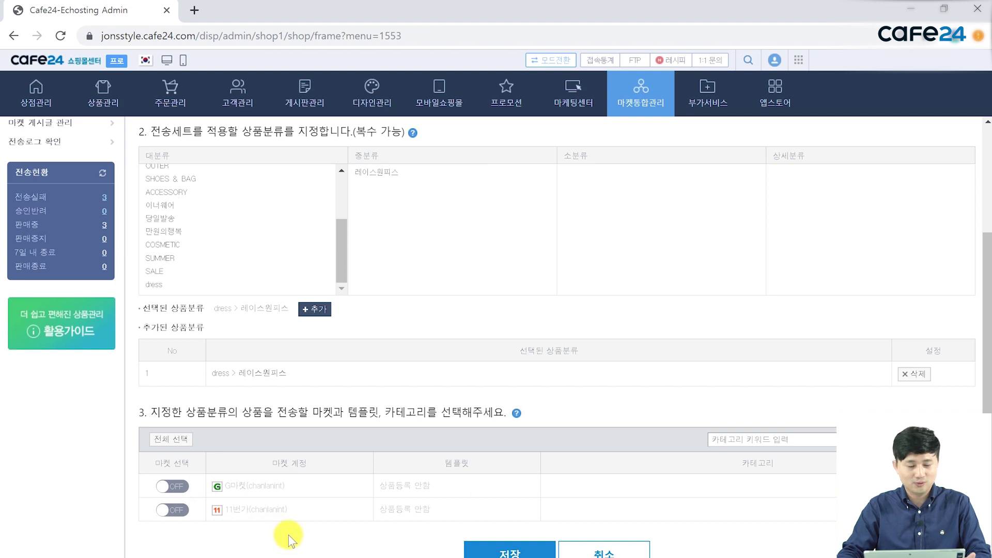
{"action": "left_click", "coordinate": [174, 487]}
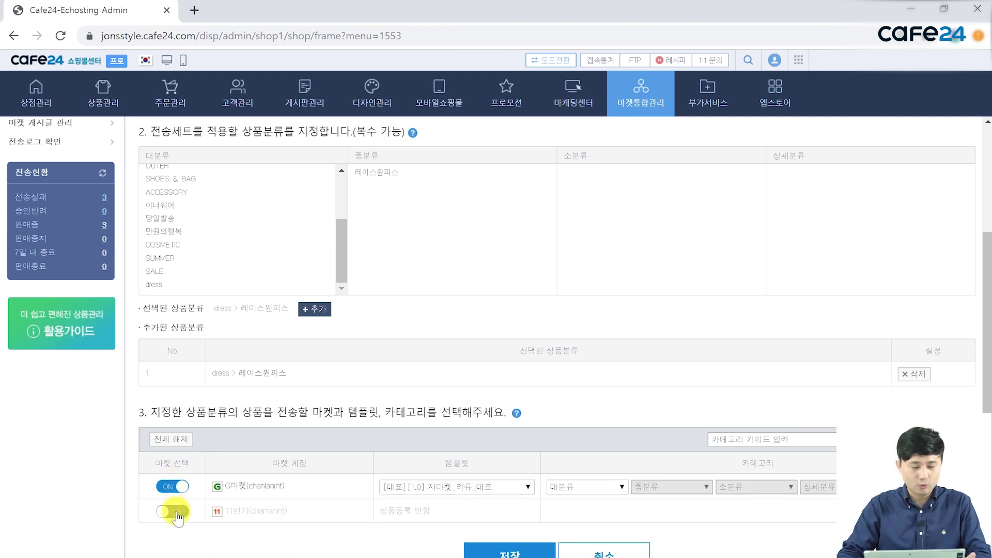
{"action": "left_click", "coordinate": [179, 512]}
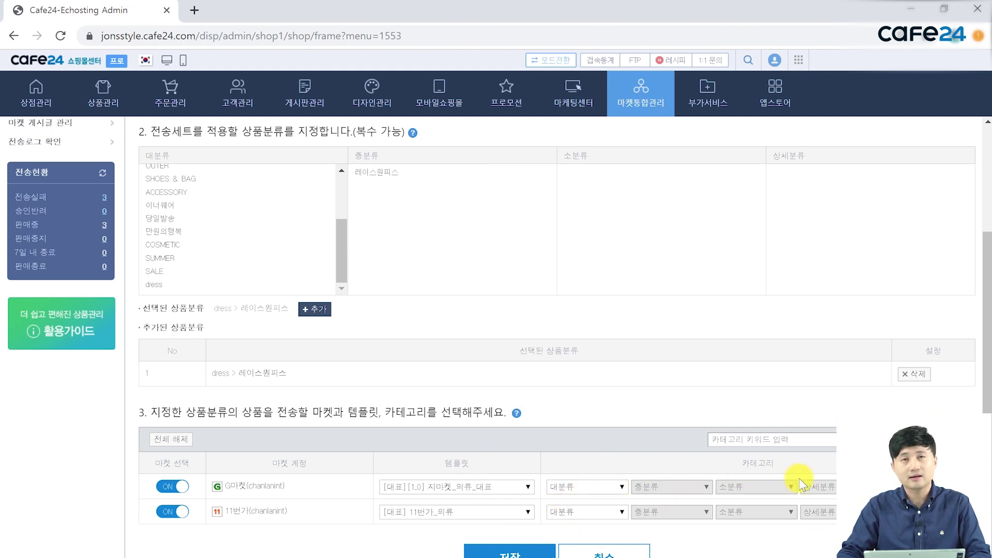
- Search the market categories for the keyword 원피스
{"action": "left_click", "coordinate": [760, 439]}
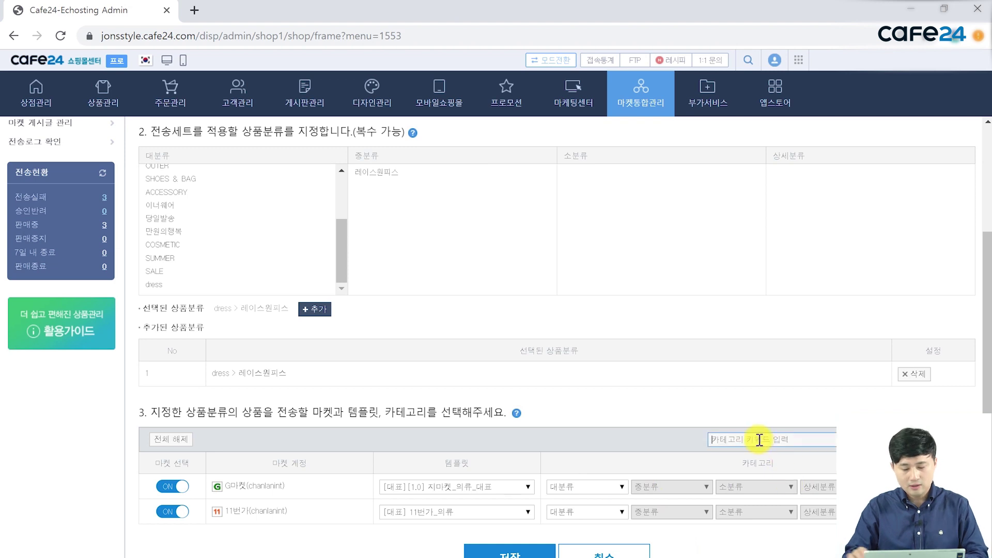
{"action": "type", "text": "원피스"}
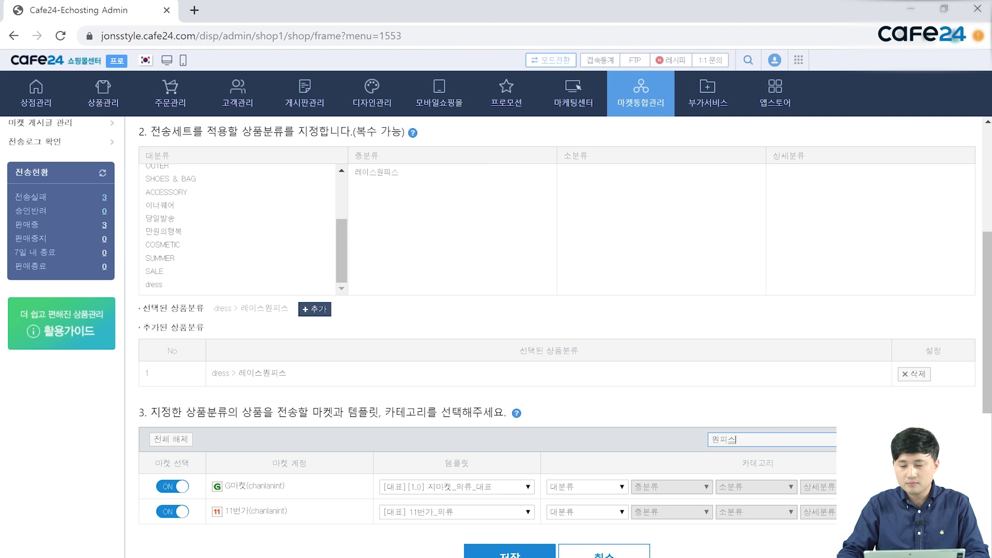
{"action": "key", "text": "Return"}
{"action": "scroll", "coordinate": [717, 498], "scroll_direction": "down", "scroll_amount": 3}
- Replace the category search keyword with 레이스 and run the search for both markets
{"action": "double_click", "coordinate": [731, 440]}
{"action": "type", "text": "리"}
{"action": "key", "text": "BackSpace"}
{"action": "type", "text": "레이스"}
{"action": "key", "text": "Return"}
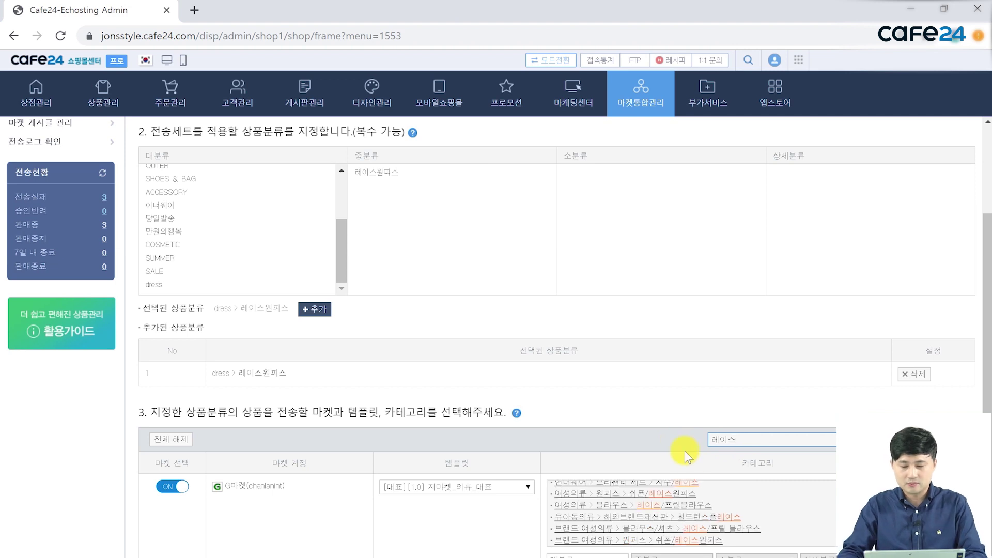
- Assign the category 여성의류 > 원피스 > 쉬폰/레이스원피스 to G마켓 and 여성의류 > 원피스 > 레이스 원피스 to 11번가
{"action": "scroll", "coordinate": [749, 509], "scroll_direction": "up", "scroll_amount": 1}
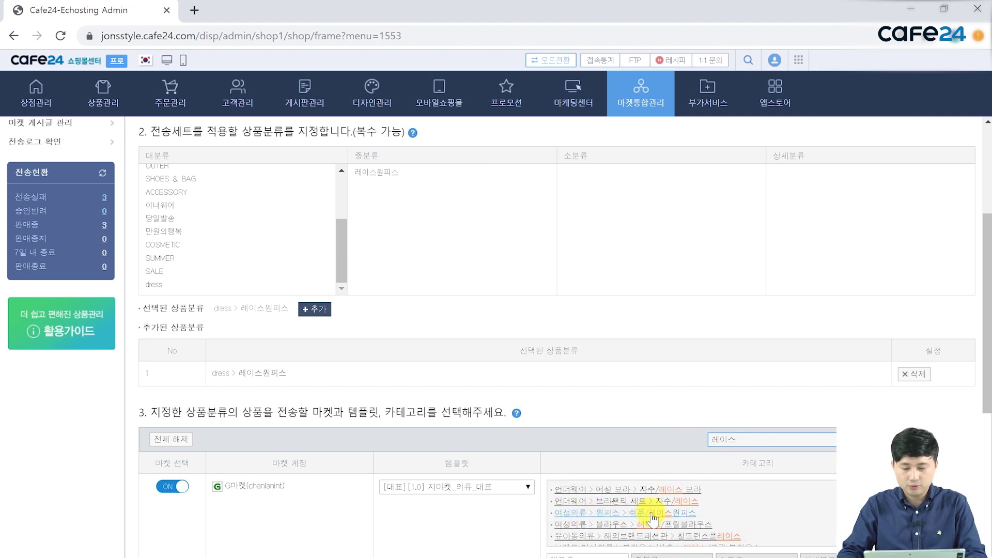
{"action": "left_click", "coordinate": [652, 513]}
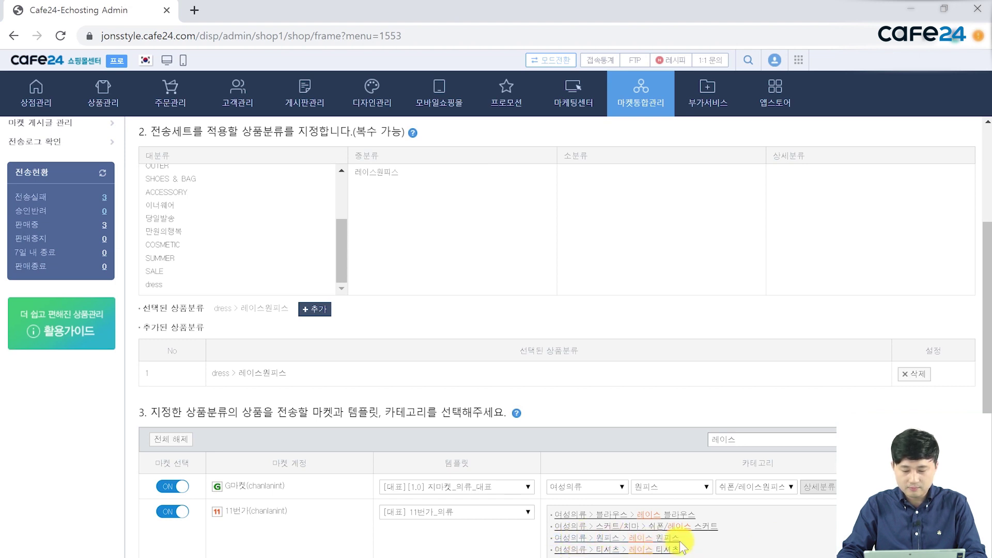
{"action": "left_click", "coordinate": [652, 539]}
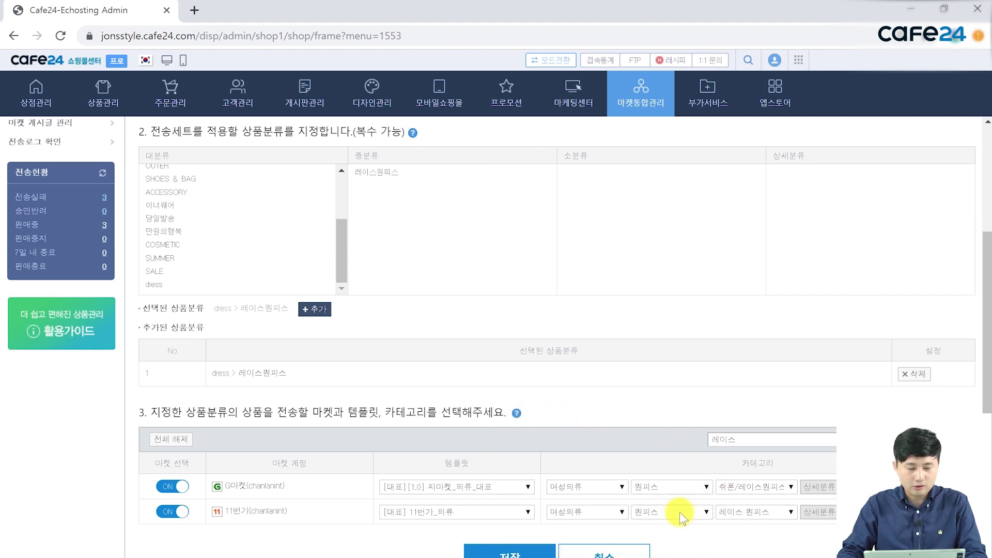
- Review the transfer set's settings and save it
{"action": "scroll", "coordinate": [432, 327], "scroll_direction": "up", "scroll_amount": 3}
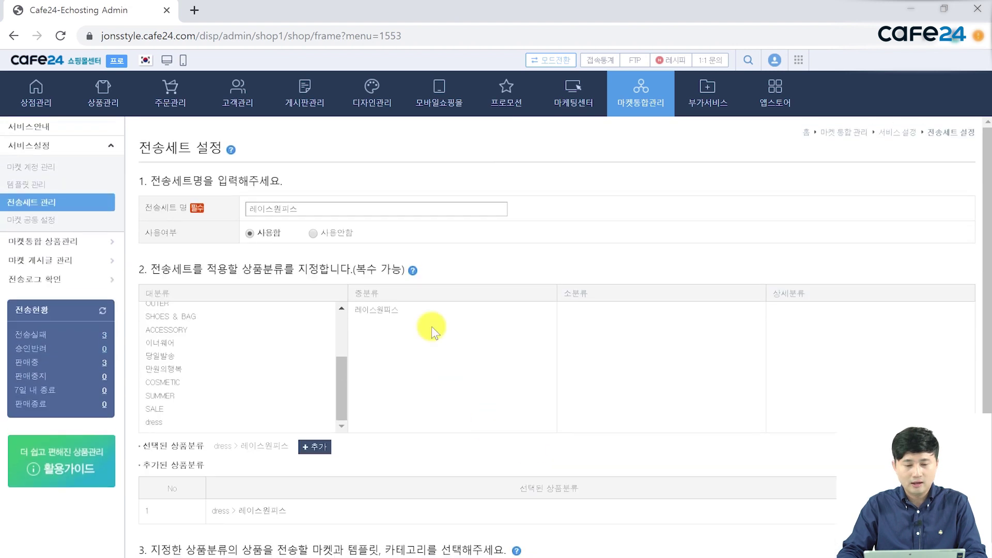
{"action": "scroll", "coordinate": [548, 540], "scroll_direction": "down", "scroll_amount": 3}
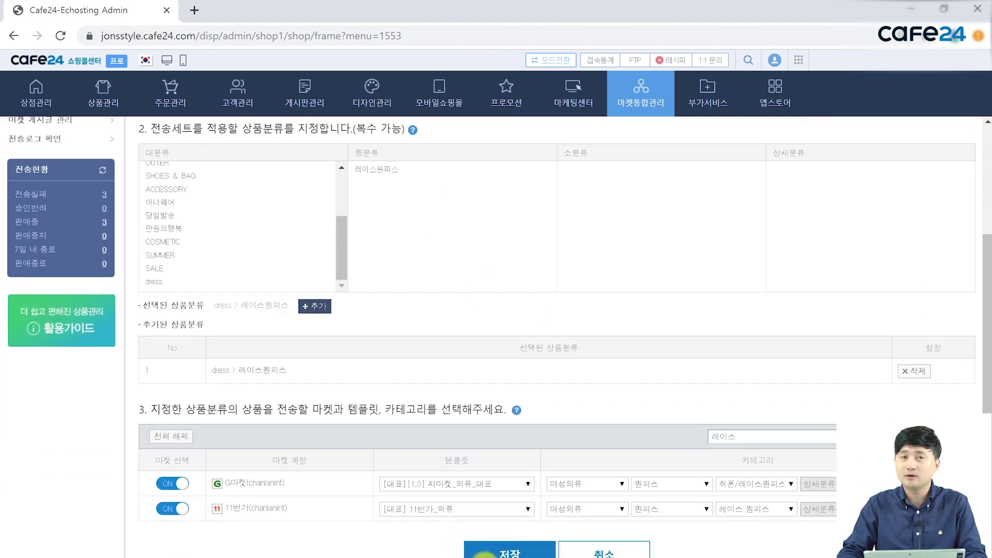
{"action": "left_click", "coordinate": [488, 552]}
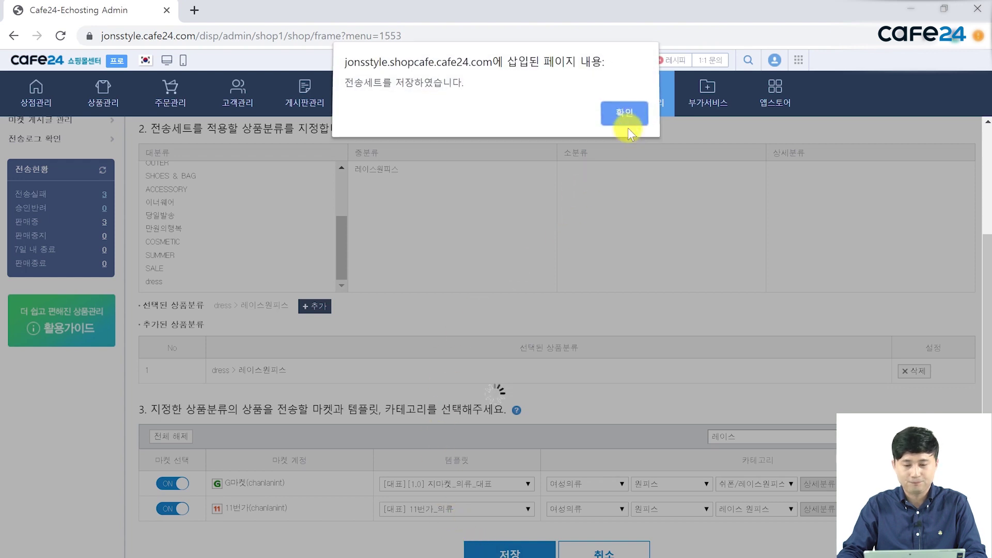
{"action": "left_click", "coordinate": [628, 124]}
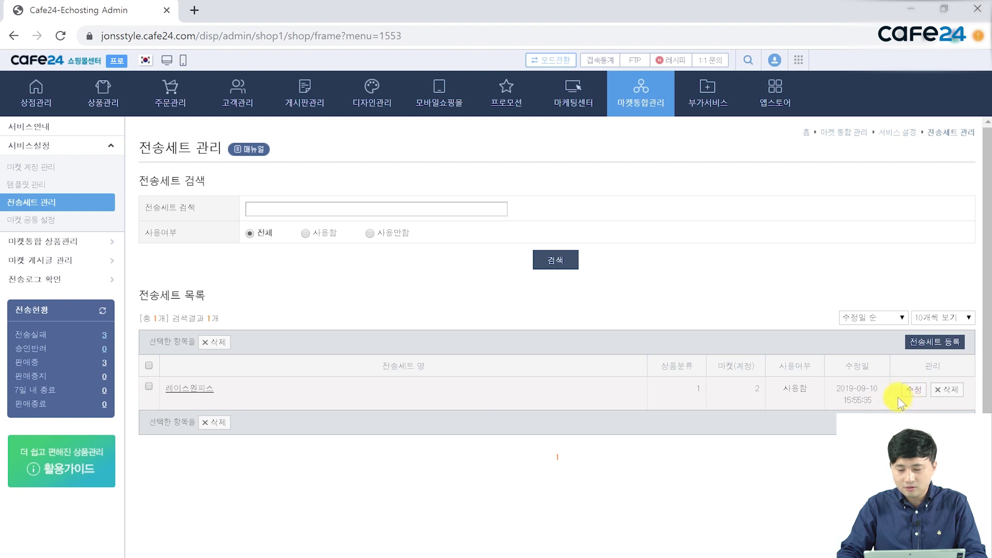
- Reopen the saved 레이스원피스 transfer set for editing, review its settings and save it again
{"action": "left_click", "coordinate": [913, 389]}
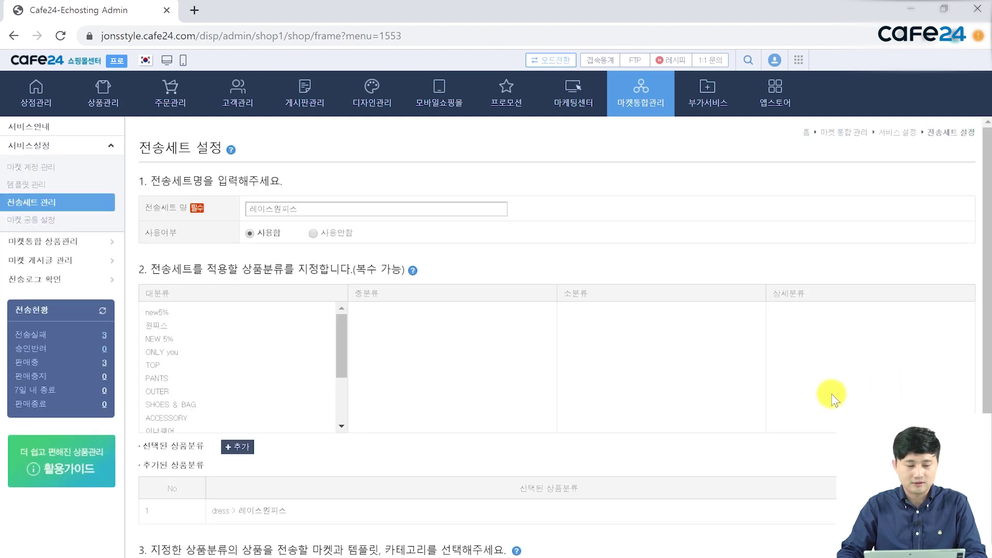
{"action": "scroll", "coordinate": [734, 399], "scroll_direction": "down", "scroll_amount": 3}
{"action": "scroll", "coordinate": [381, 357], "scroll_direction": "up", "scroll_amount": 2}
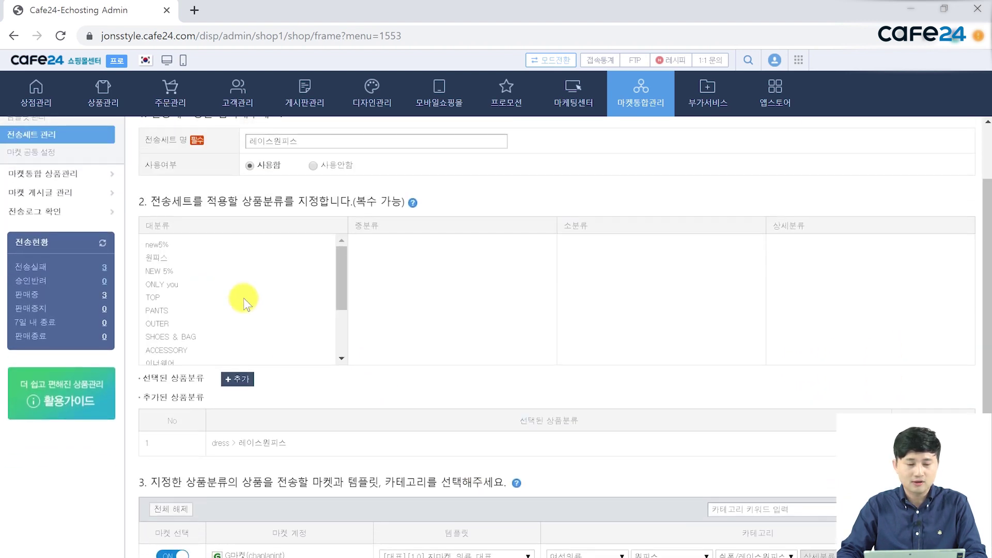
{"action": "scroll", "coordinate": [299, 215], "scroll_direction": "up", "scroll_amount": 2}
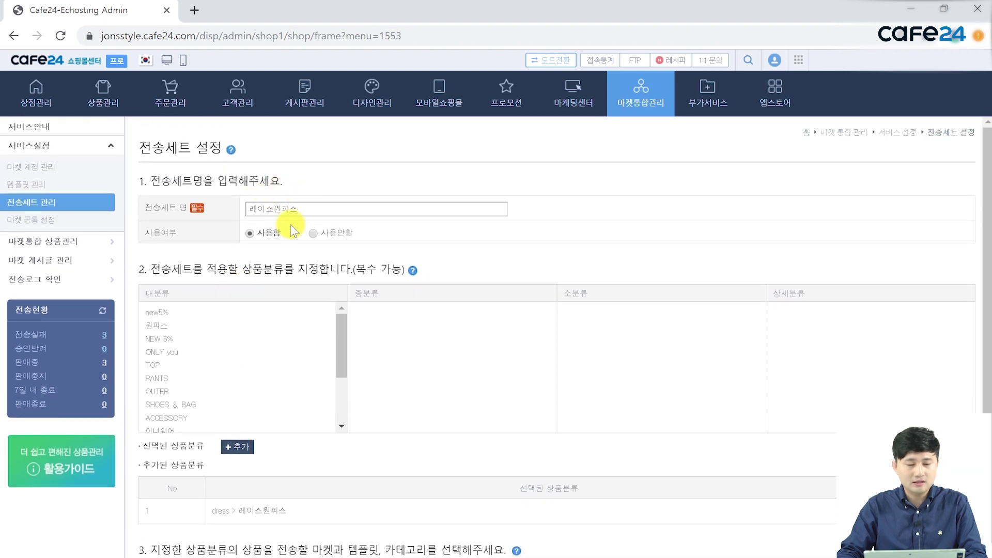
{"action": "scroll", "coordinate": [317, 228], "scroll_direction": "down", "scroll_amount": 4}
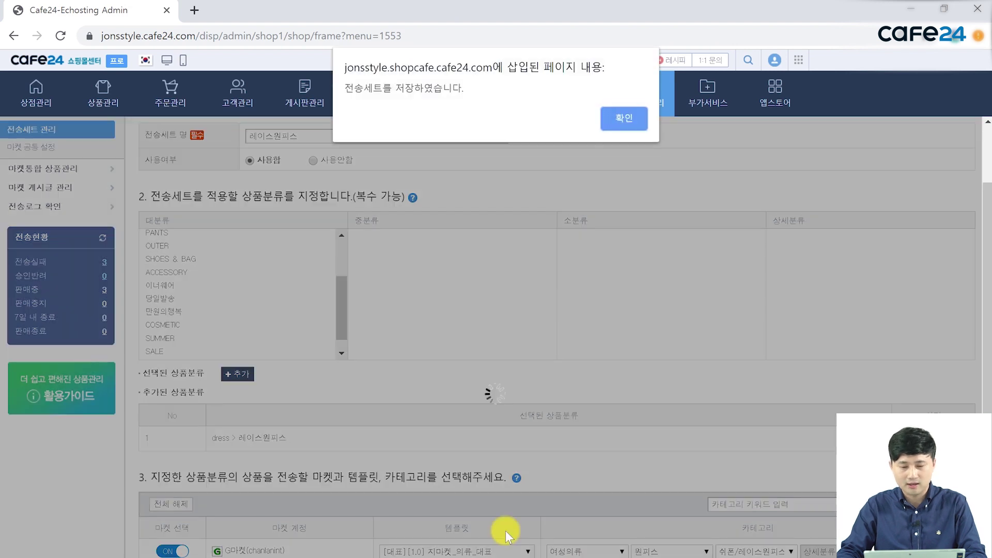
{"action": "left_click", "coordinate": [634, 117]}
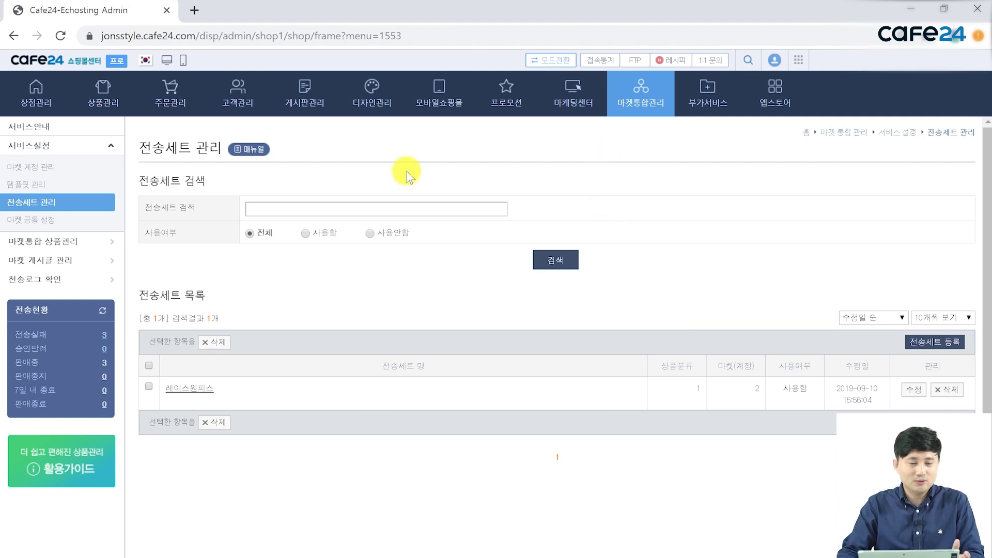
- Open the category environment settings (분류 환경설정) in the shop's product management
{"action": "left_click", "coordinate": [114, 101]}
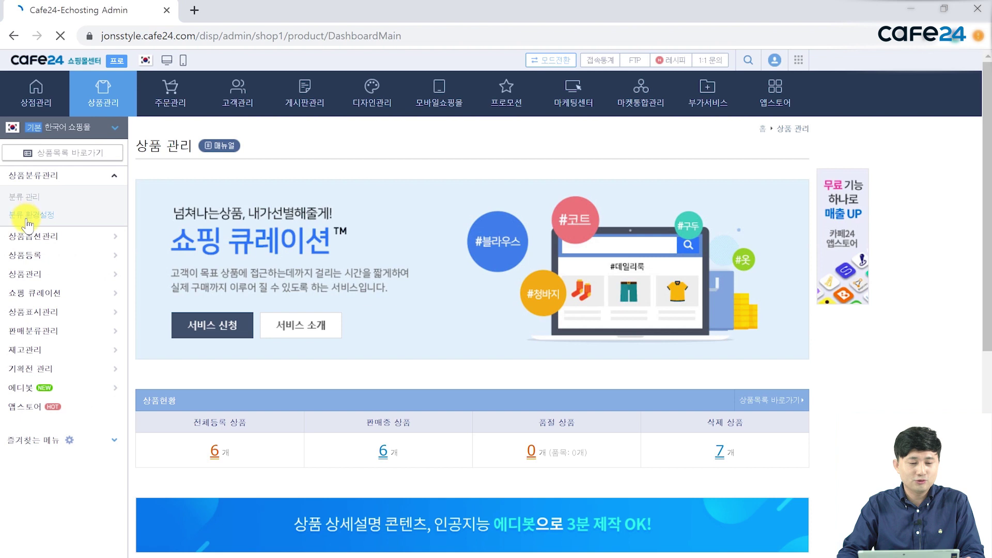
{"action": "left_click", "coordinate": [27, 216]}
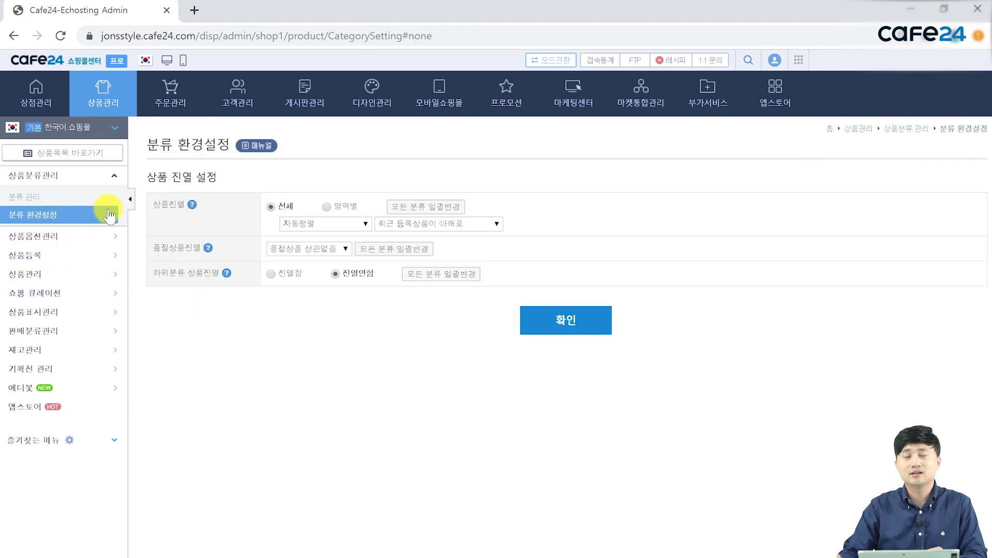
- Go to 연동전 상품관리 in the market integration's product management and open a new shopping mall product registration form
{"action": "left_click", "coordinate": [637, 95]}
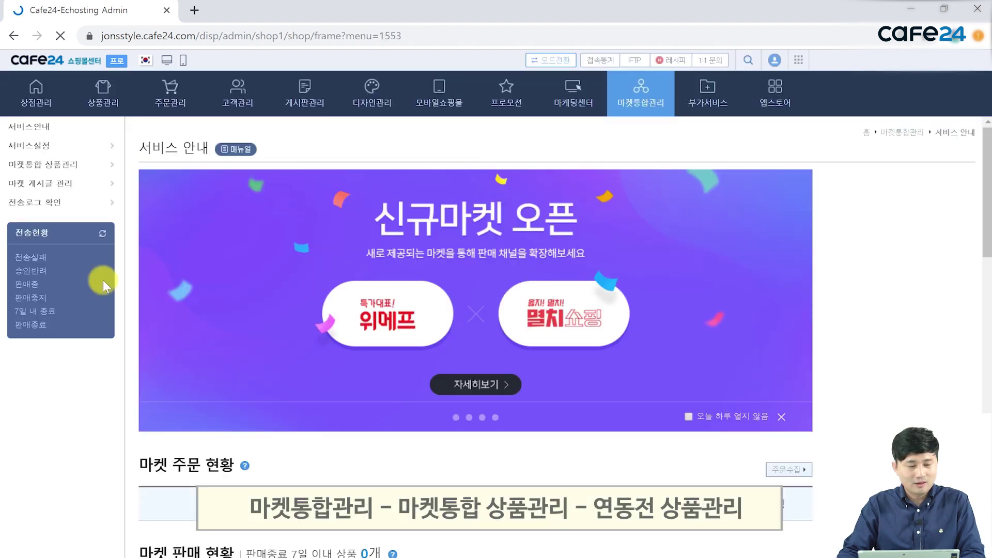
{"action": "left_click", "coordinate": [44, 185]}
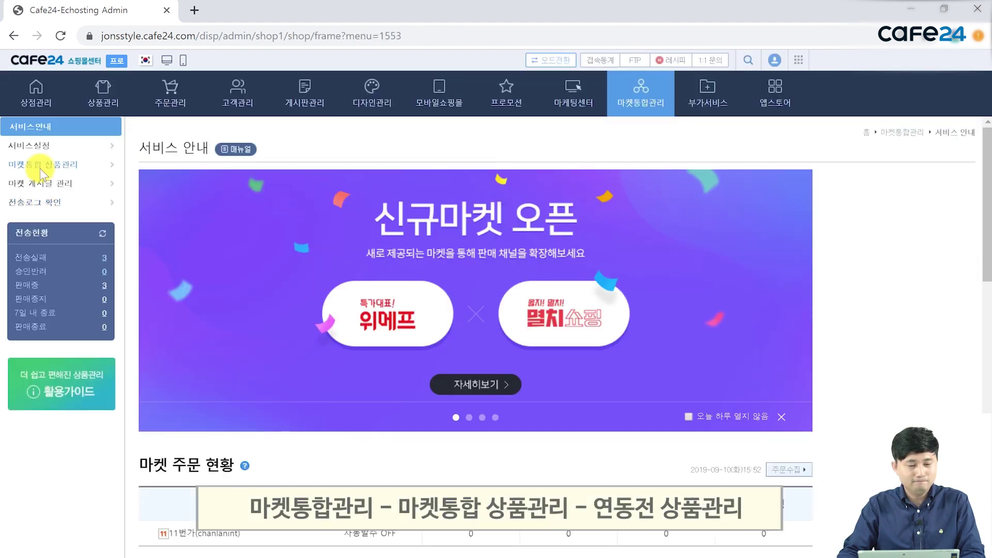
{"action": "left_click", "coordinate": [41, 187]}
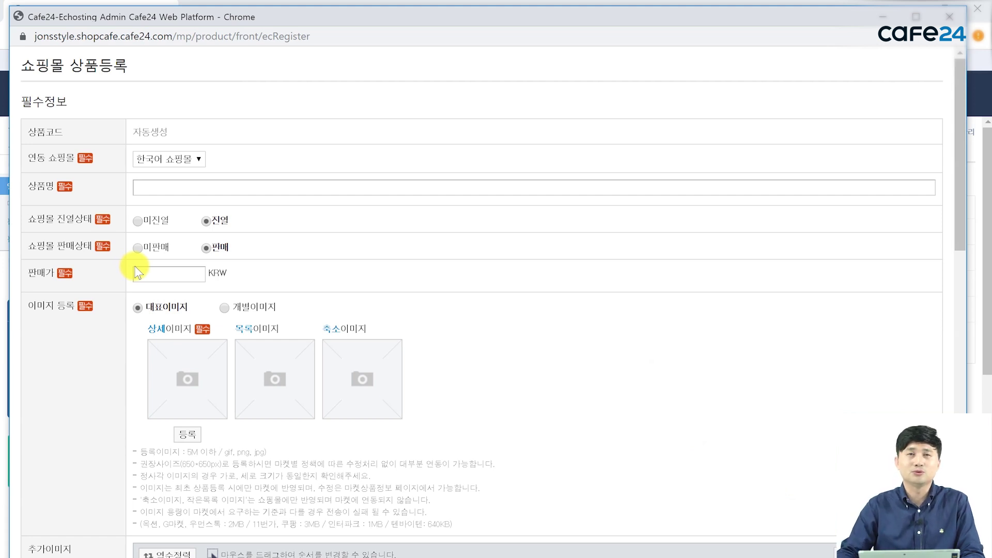
- Name the product 새틴레이스원피스, keep it displayed, and set its selling price to 199000 KRW
{"action": "left_click", "coordinate": [172, 187]}
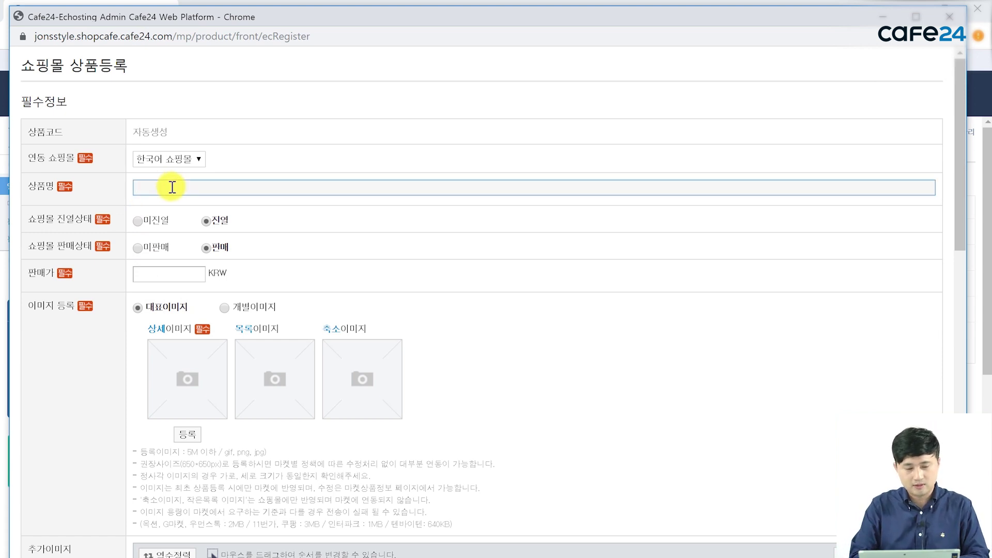
{"action": "type", "text": "ㅅ"}
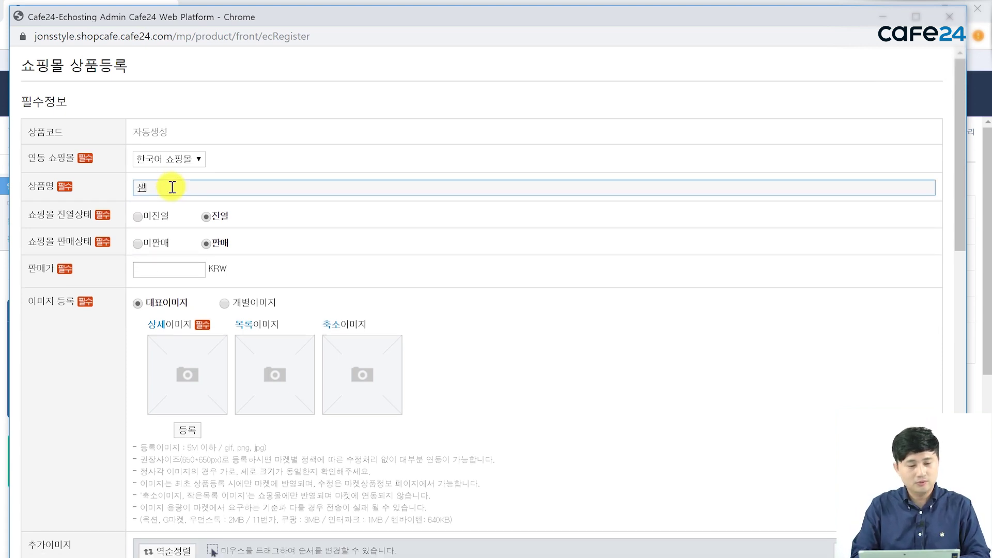
{"action": "type", "text": "ㅐ틴ㄹㅔ이ㅅㅡㅇㅞ"}
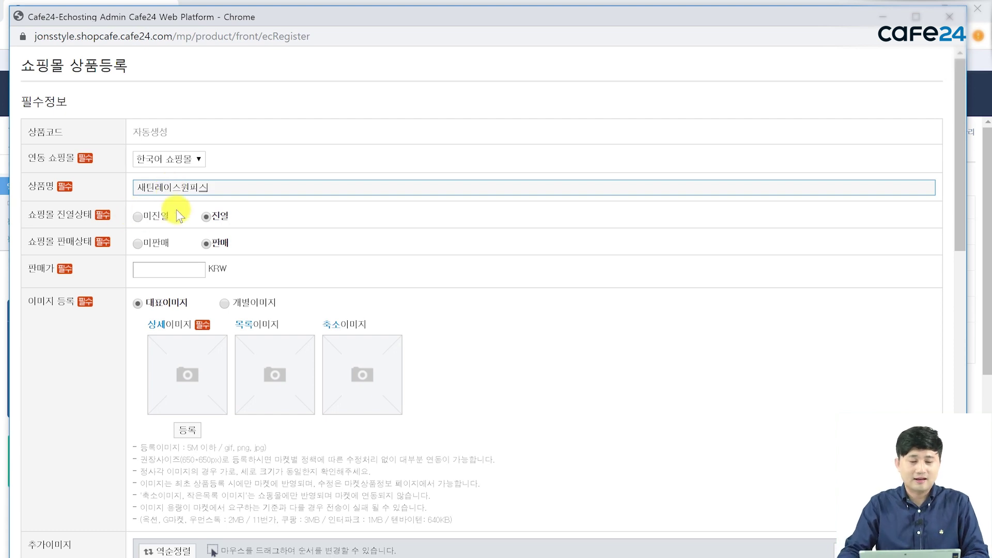
{"action": "left_click", "coordinate": [214, 212]}
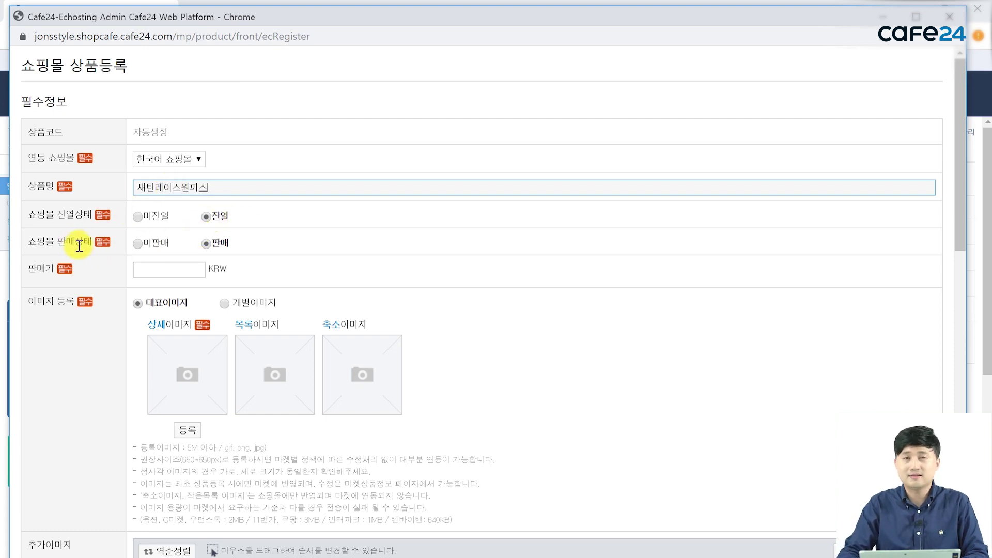
{"action": "left_click", "coordinate": [153, 268]}
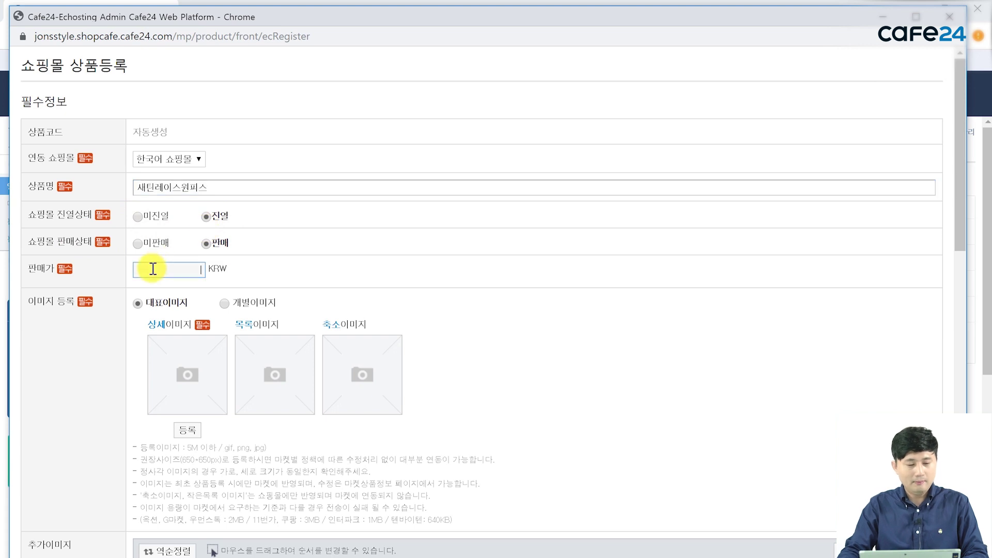
{"action": "type", "text": "199000"}
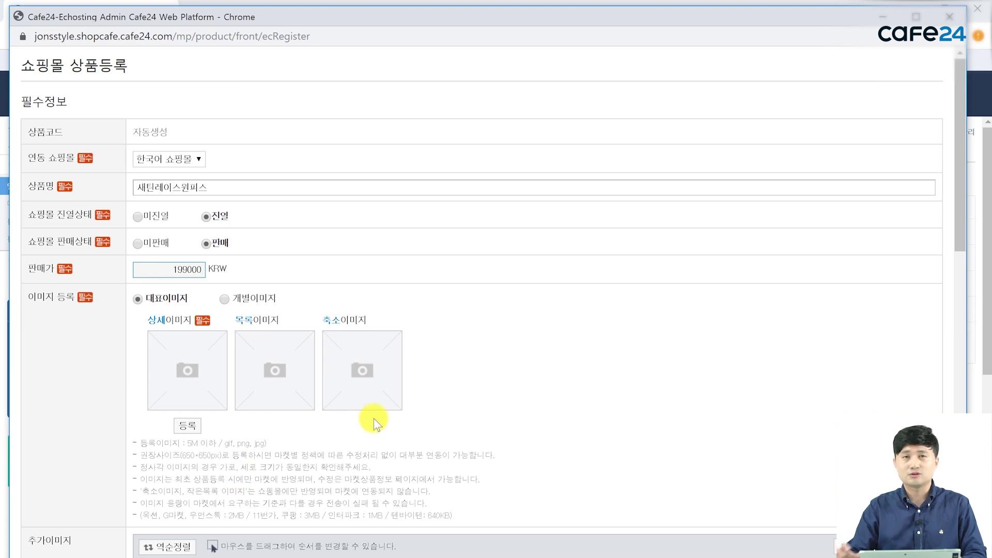
- Upload the white dress photo as the product's representative image
{"action": "left_click", "coordinate": [196, 427]}
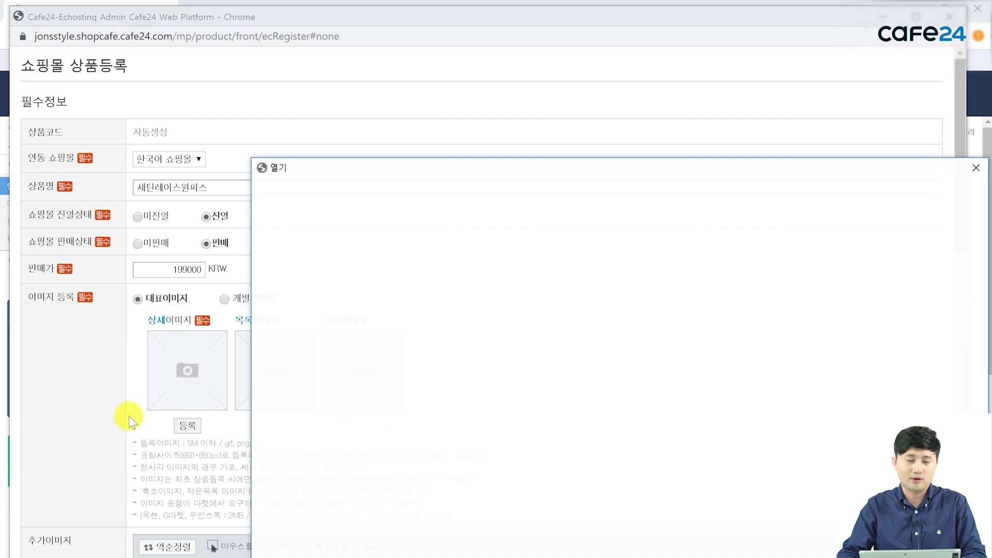
{"action": "double_click", "coordinate": [514, 290]}
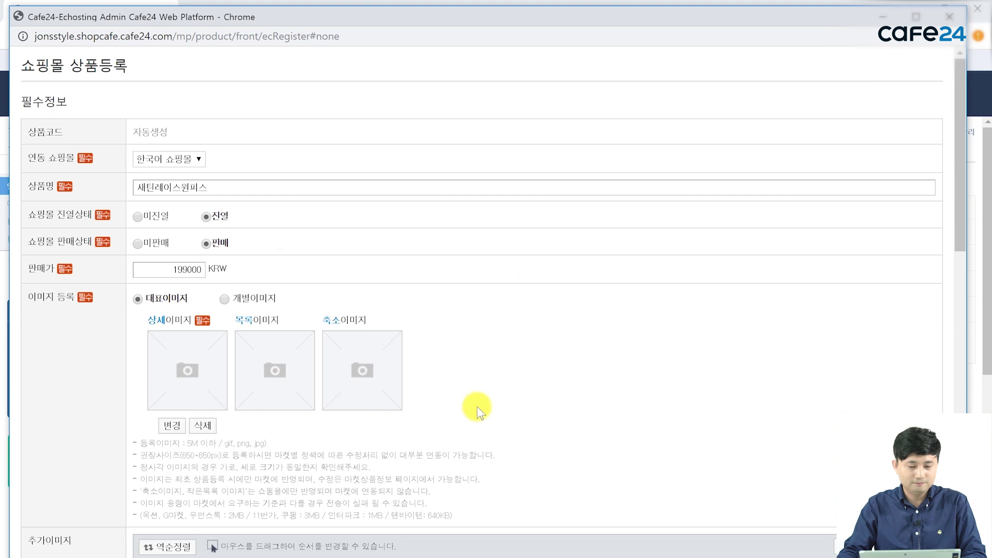
{"action": "scroll", "coordinate": [502, 396], "scroll_direction": "down", "scroll_amount": 7}
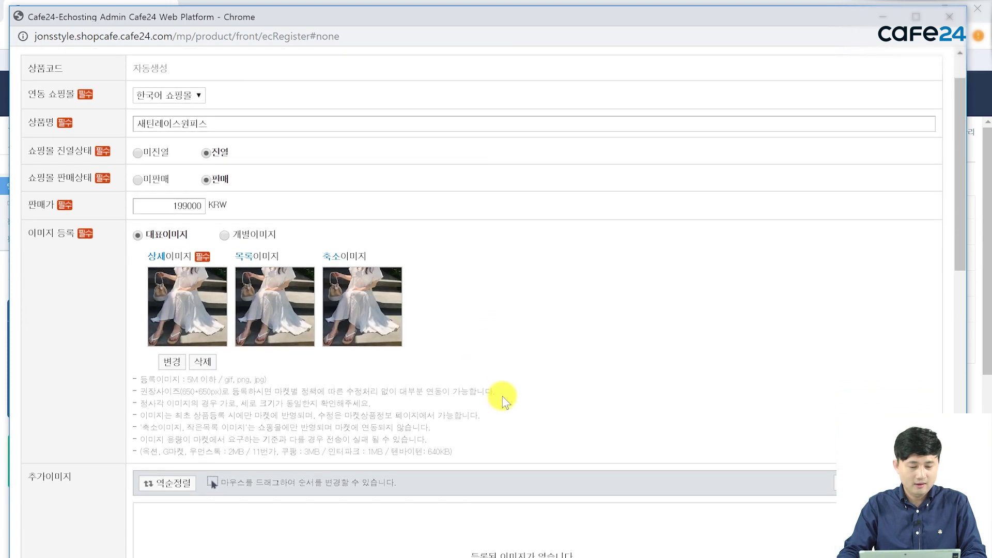
{"action": "scroll", "coordinate": [432, 386], "scroll_direction": "up", "scroll_amount": 4}
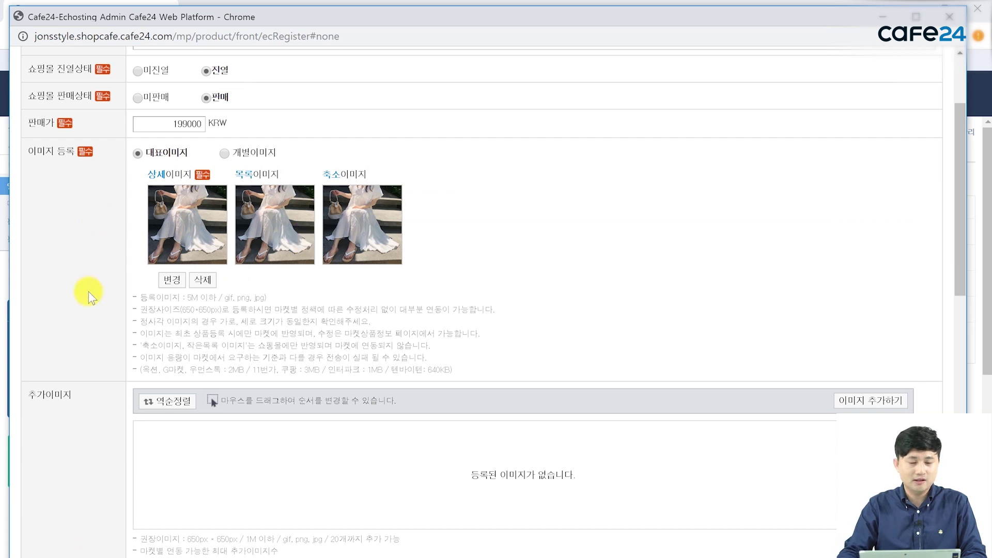
- Upload the KakaoTalk PNG photo of the dress and insert it into the product's detailed description
{"action": "scroll", "coordinate": [206, 328], "scroll_direction": "down", "scroll_amount": 3}
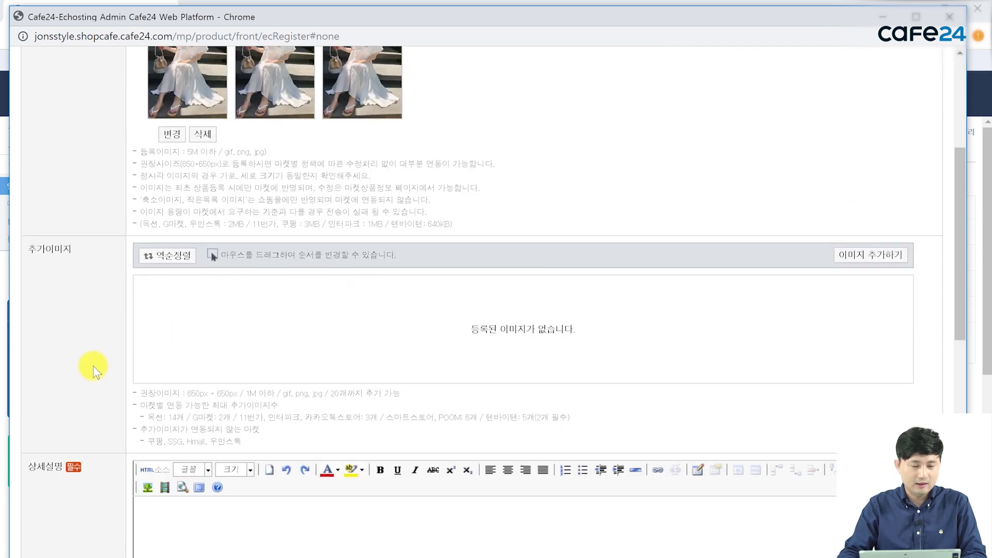
{"action": "scroll", "coordinate": [93, 366], "scroll_direction": "down", "scroll_amount": 4}
{"action": "left_click", "coordinate": [254, 340]}
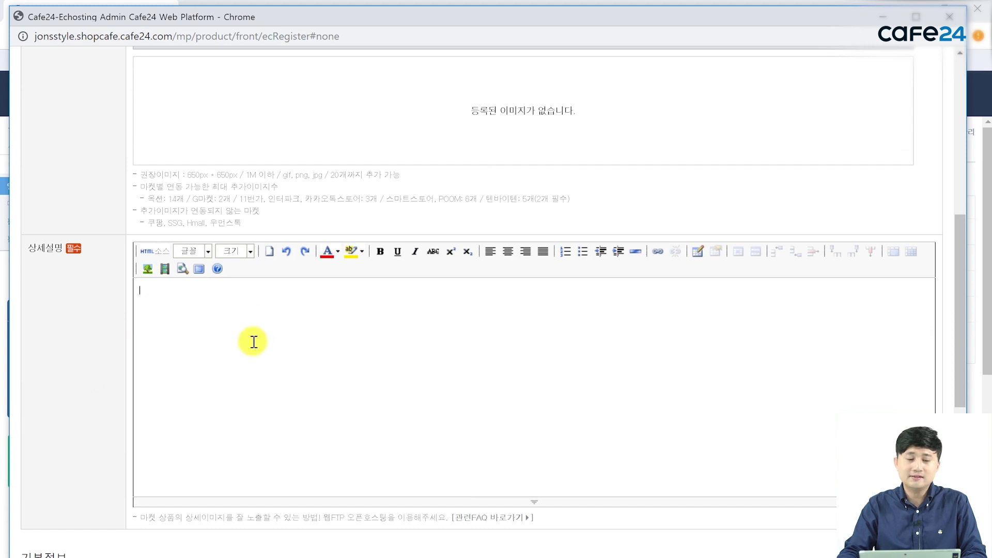
{"action": "left_click", "coordinate": [148, 269]}
{"action": "left_click", "coordinate": [187, 321]}
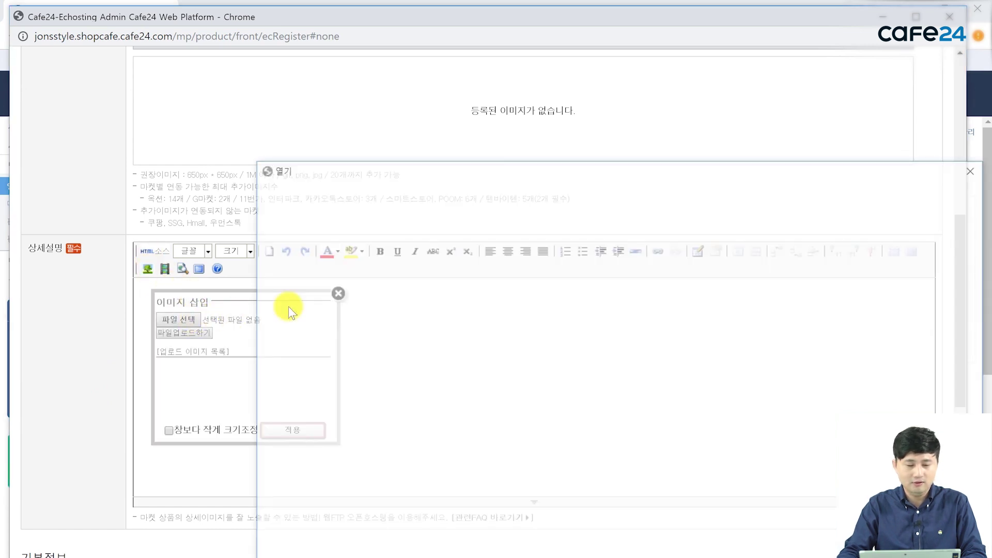
{"action": "left_click", "coordinate": [589, 286]}
{"action": "double_click", "coordinate": [588, 285]}
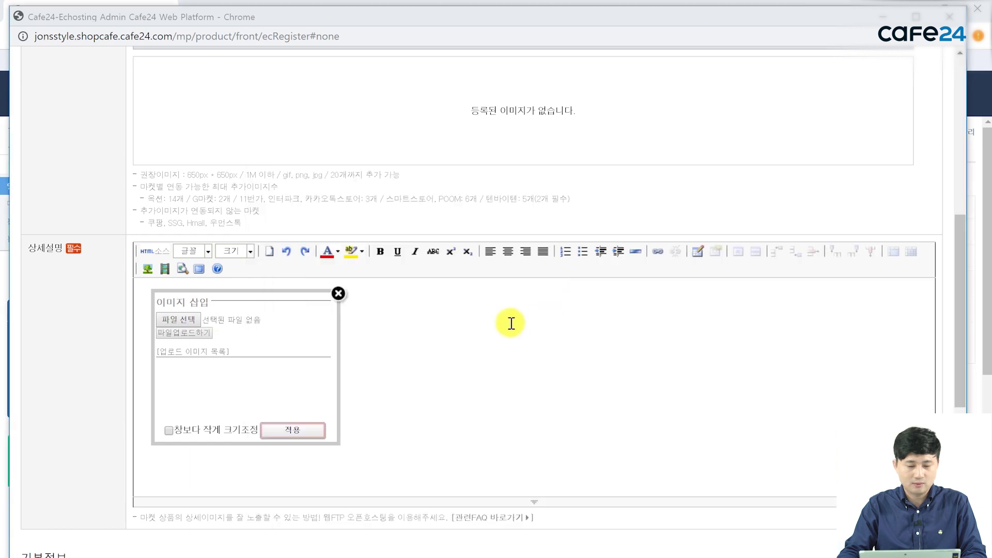
{"action": "left_click", "coordinate": [192, 335]}
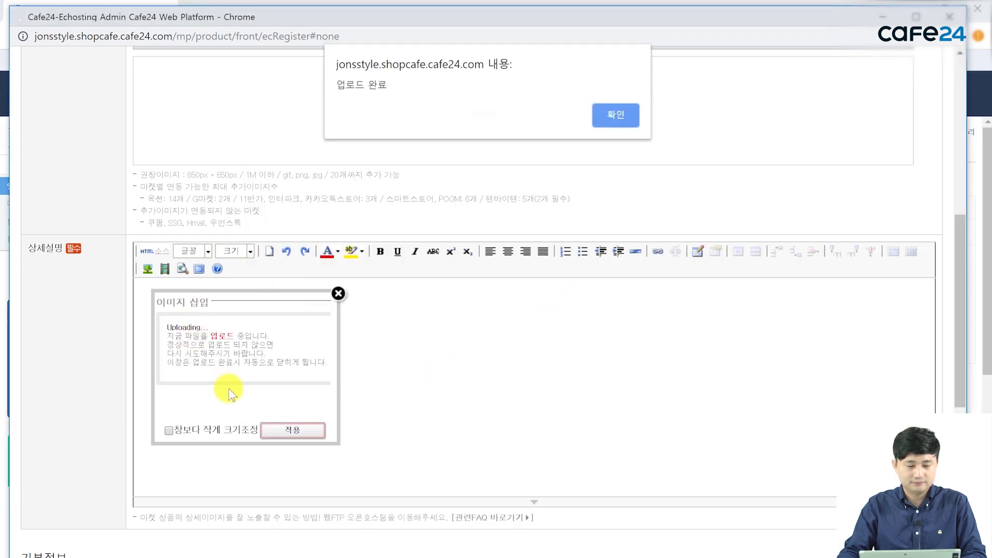
{"action": "left_click", "coordinate": [615, 114]}
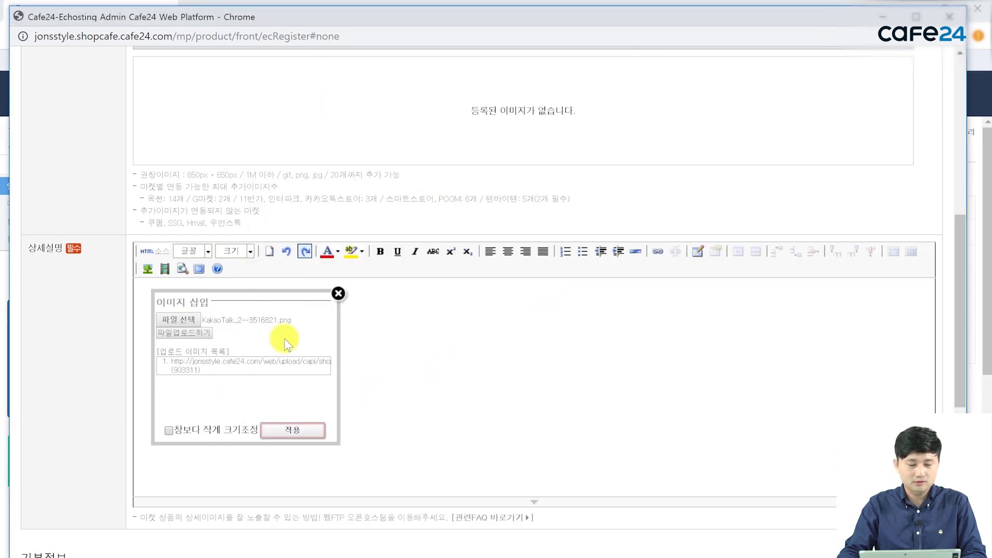
{"action": "left_click", "coordinate": [292, 430]}
{"action": "scroll", "coordinate": [604, 370], "scroll_direction": "down", "scroll_amount": 10}
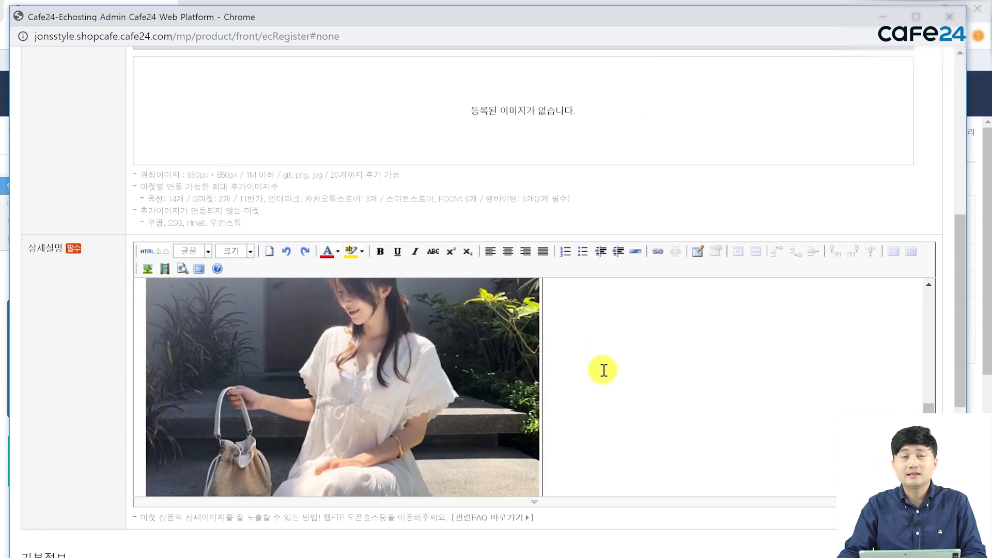
{"action": "scroll", "coordinate": [629, 467], "scroll_direction": "down", "scroll_amount": 5}
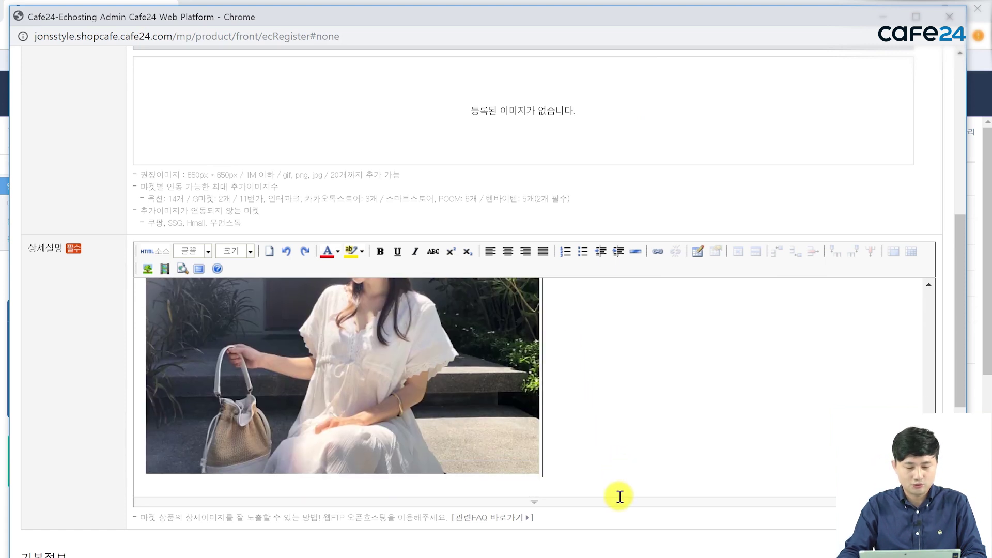
- Add the product category dress > 레이스원피스 to the product
{"action": "scroll", "coordinate": [617, 501], "scroll_direction": "down", "scroll_amount": 3}
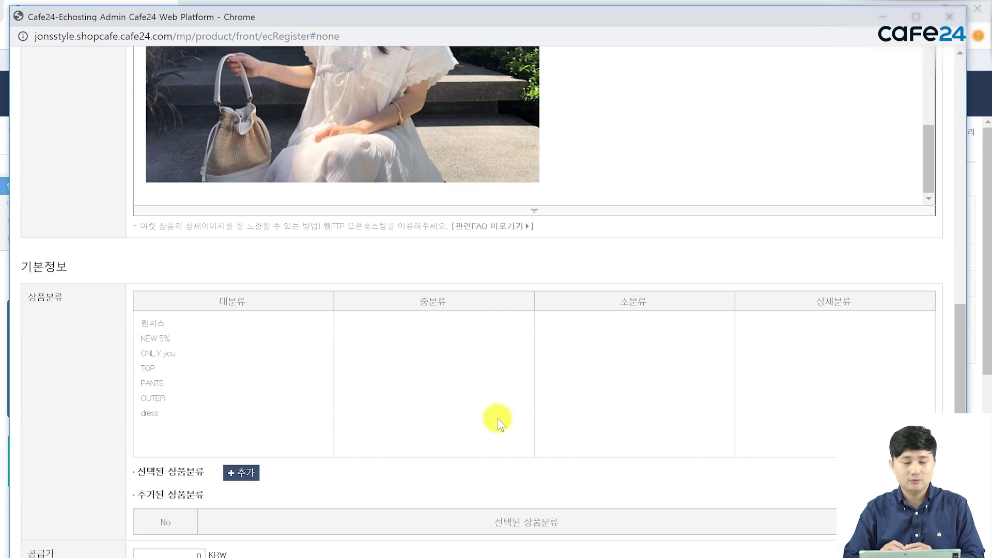
{"action": "left_click", "coordinate": [151, 415]}
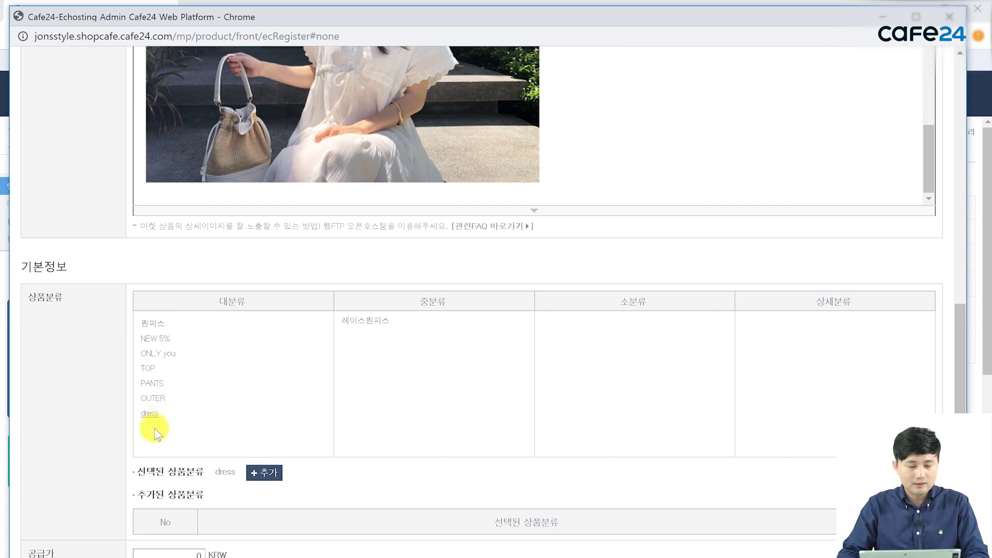
{"action": "left_click", "coordinate": [387, 322]}
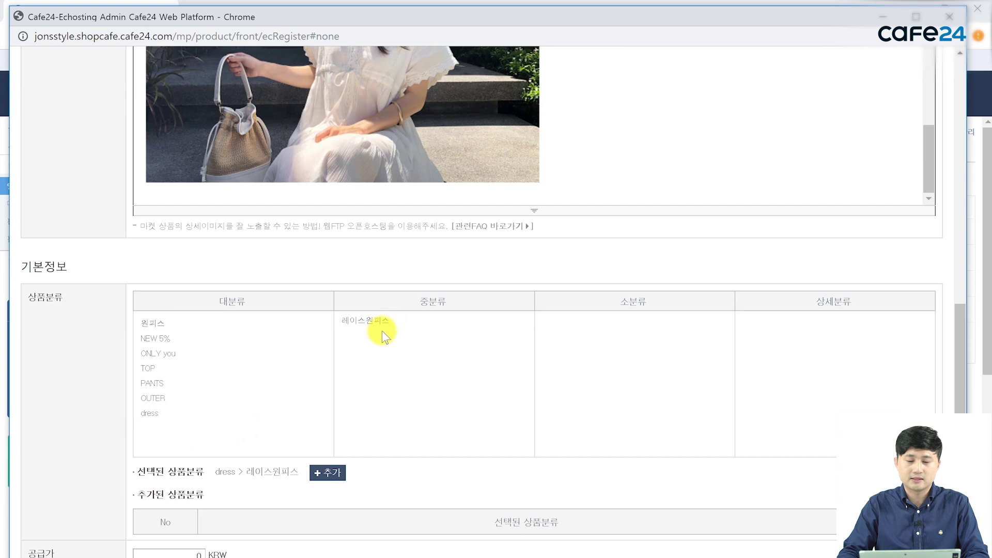
{"action": "left_click", "coordinate": [330, 472]}
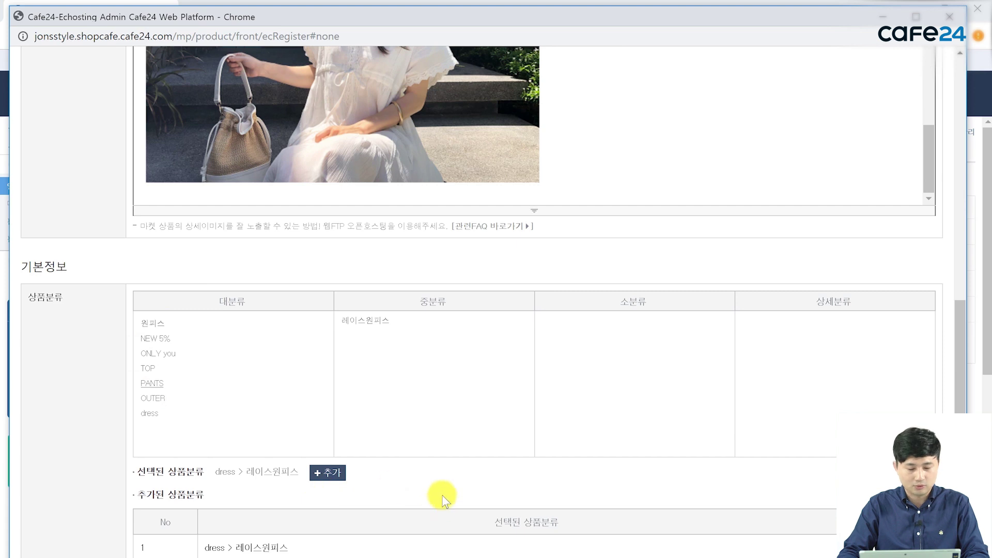
- Leave the remaining product options at their defaults, register the product and continue to market product registration
{"action": "scroll", "coordinate": [443, 498], "scroll_direction": "down", "scroll_amount": 4}
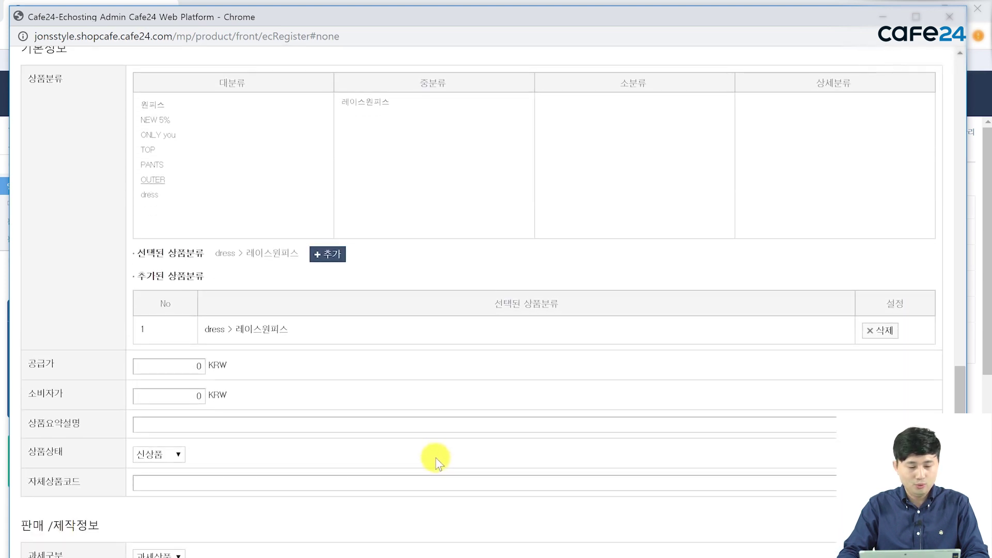
{"action": "scroll", "coordinate": [436, 458], "scroll_direction": "down", "scroll_amount": 7}
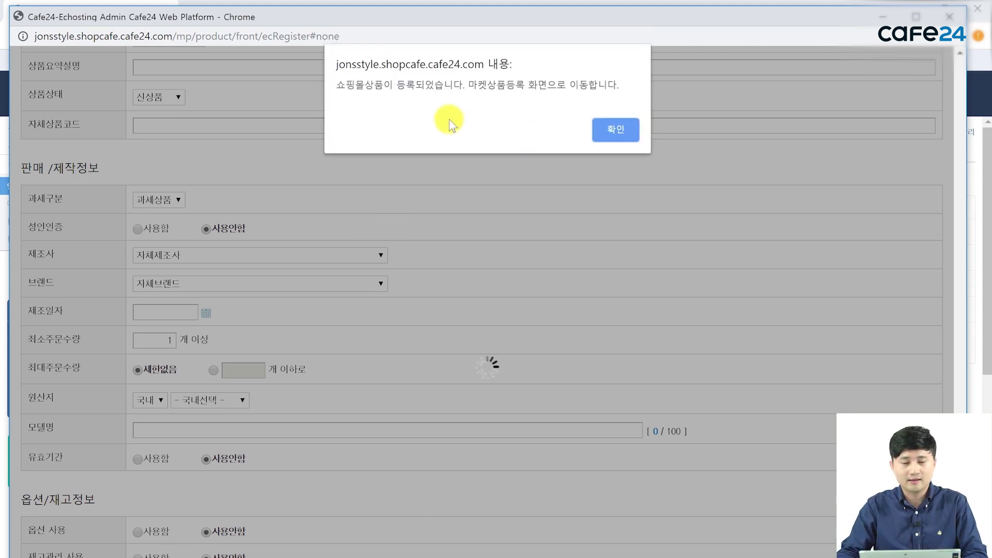
{"action": "left_click", "coordinate": [607, 132]}
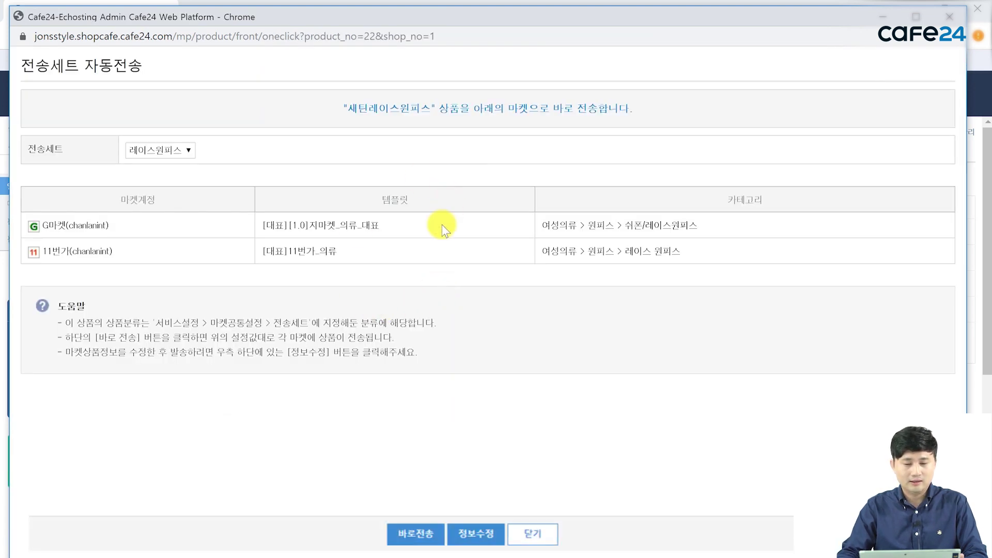
- Review the 전송세트 자동전송 details for 새틴레이스원피스, including its target markets, templates and categories
{"action": "left_click_drag", "start_coordinate": [516, 108], "coordinate": [644, 111]}
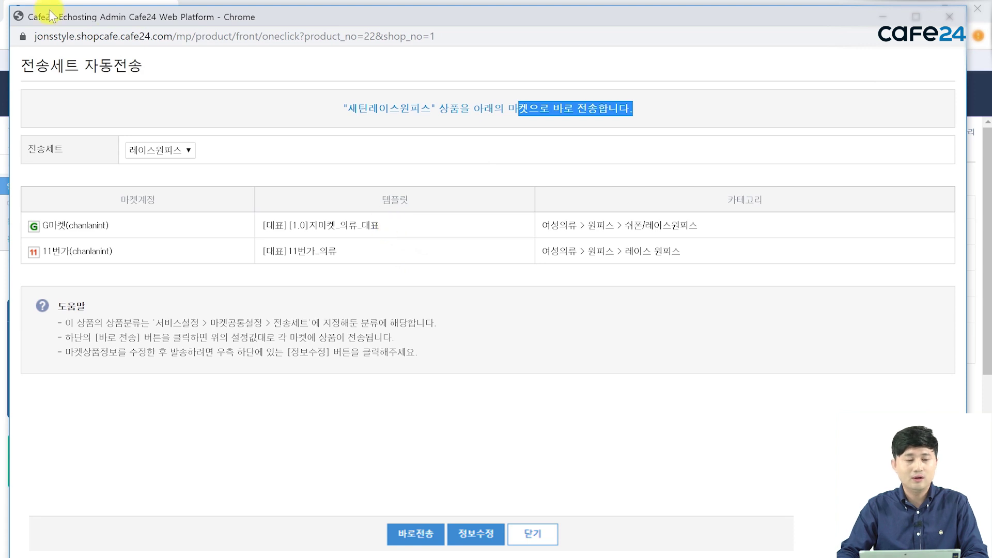
{"action": "left_click_drag", "start_coordinate": [20, 65], "coordinate": [154, 71]}
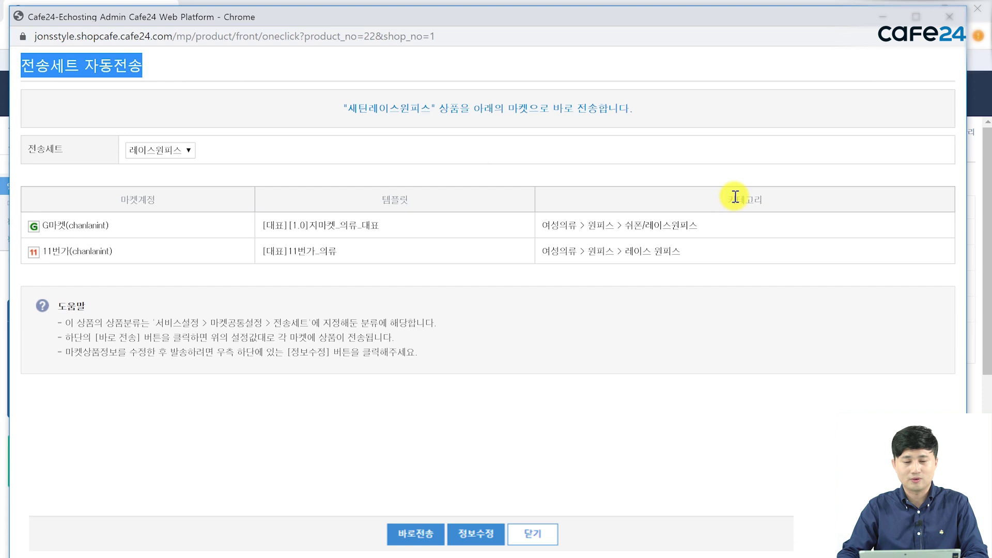
{"action": "left_click_drag", "start_coordinate": [342, 110], "coordinate": [427, 117]}
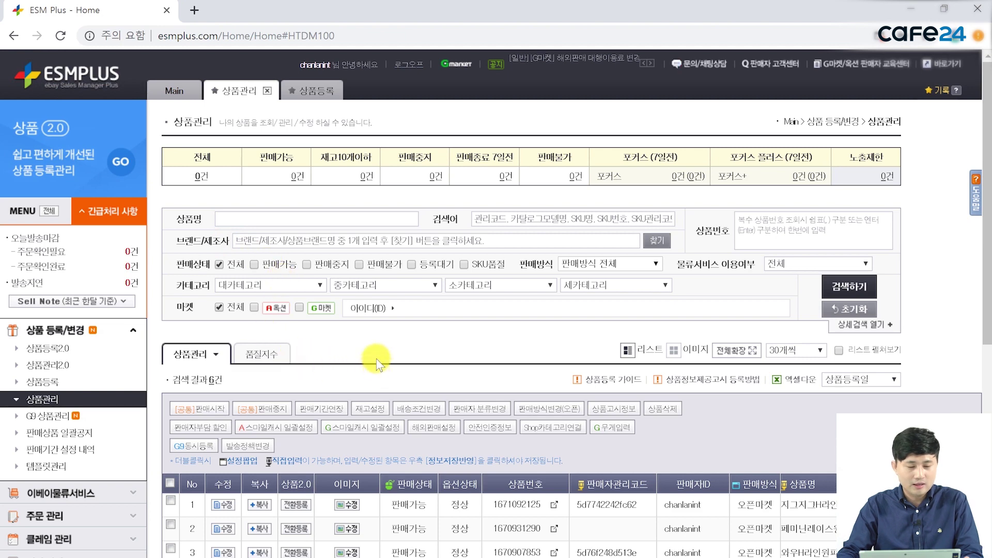
- In ESM Plus product management, rerun the product search across all markets to check for the transferred dress
{"action": "scroll", "coordinate": [377, 358], "scroll_direction": "down", "scroll_amount": 2}
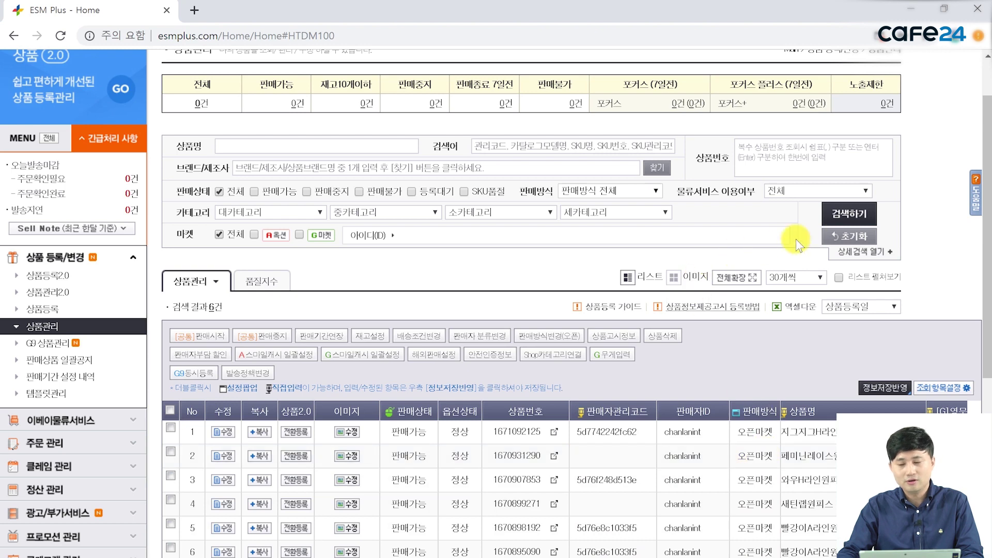
{"action": "left_click", "coordinate": [851, 215]}
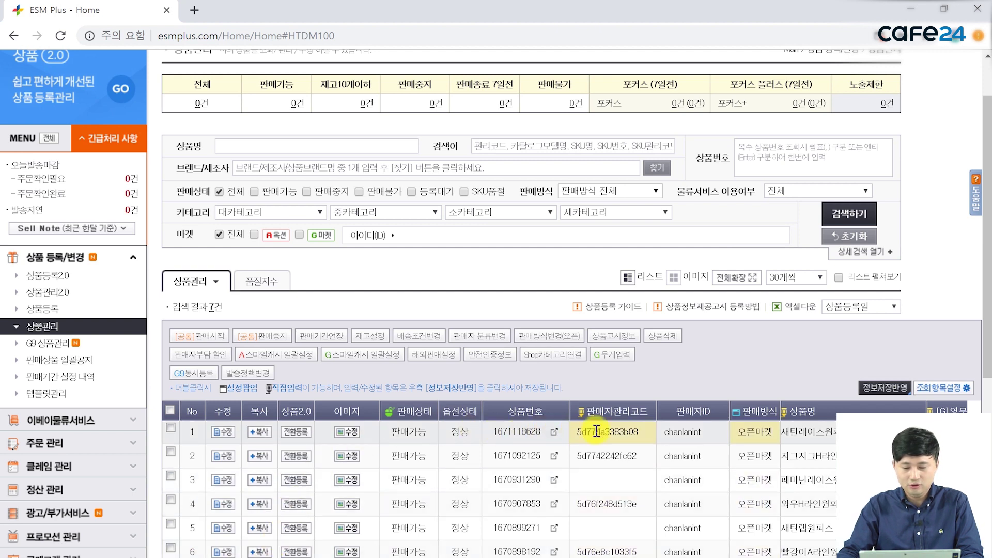
- Check the newest entry in the ESM Plus product list by its product name
{"action": "double_click", "coordinate": [786, 438]}
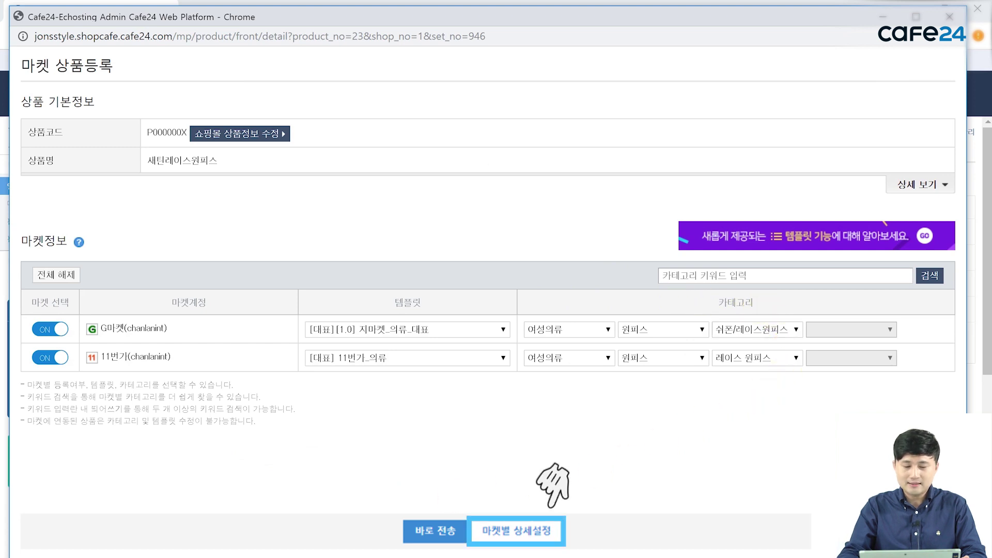
- Open the market-specific detailed settings for 새틴레이스원피스 and review the G마켓 product information and shipping fee conditions
{"action": "left_click", "coordinate": [516, 530]}
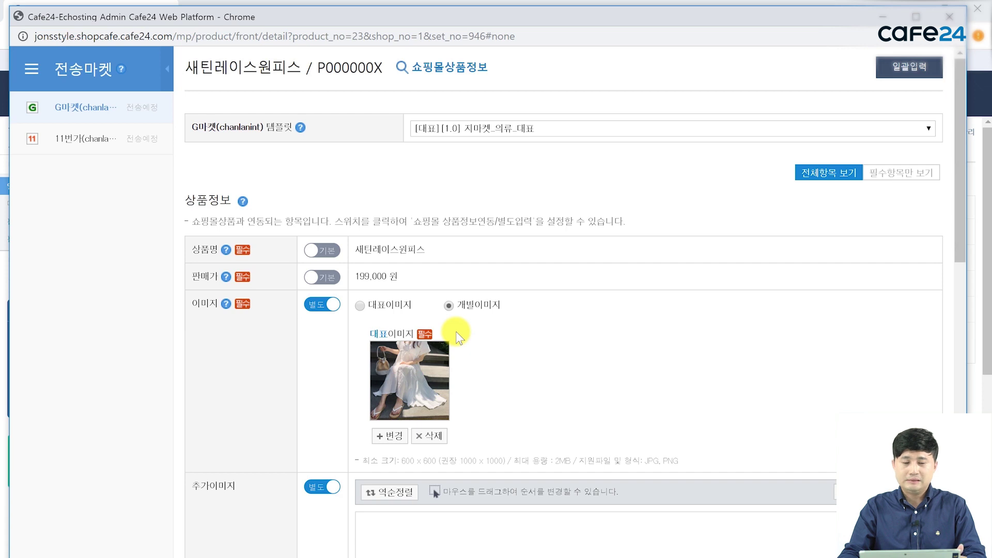
{"action": "scroll", "coordinate": [104, 275], "scroll_direction": "down", "scroll_amount": 9}
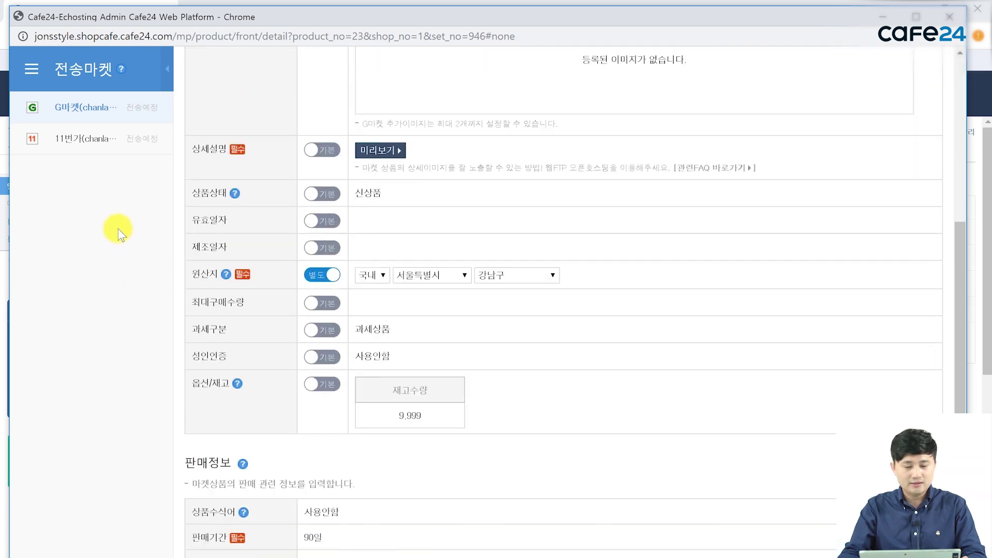
{"action": "scroll", "coordinate": [118, 228], "scroll_direction": "down", "scroll_amount": 11}
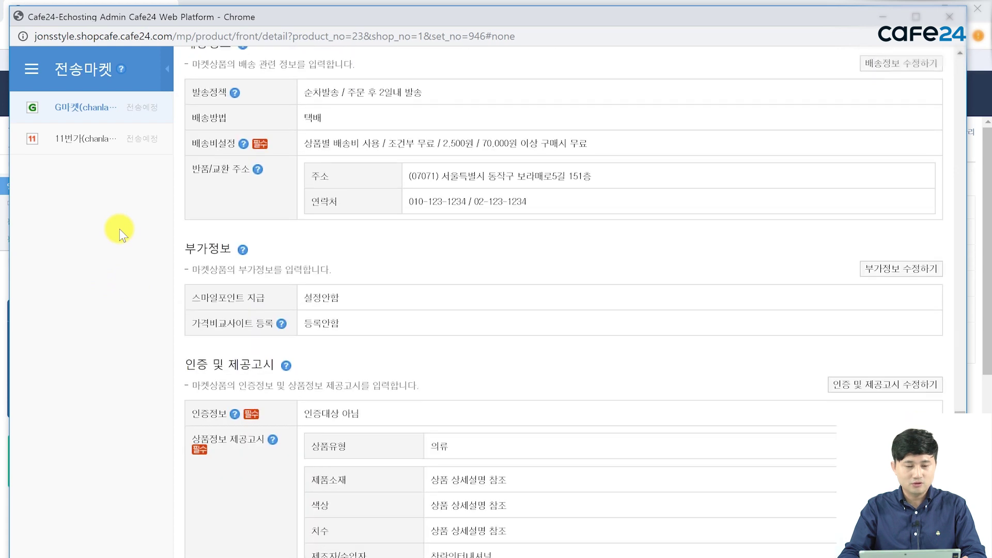
{"action": "scroll", "coordinate": [119, 229], "scroll_direction": "up", "scroll_amount": 1}
{"action": "left_click_drag", "start_coordinate": [333, 216], "coordinate": [583, 216]}
{"action": "left_click", "coordinate": [586, 217]}
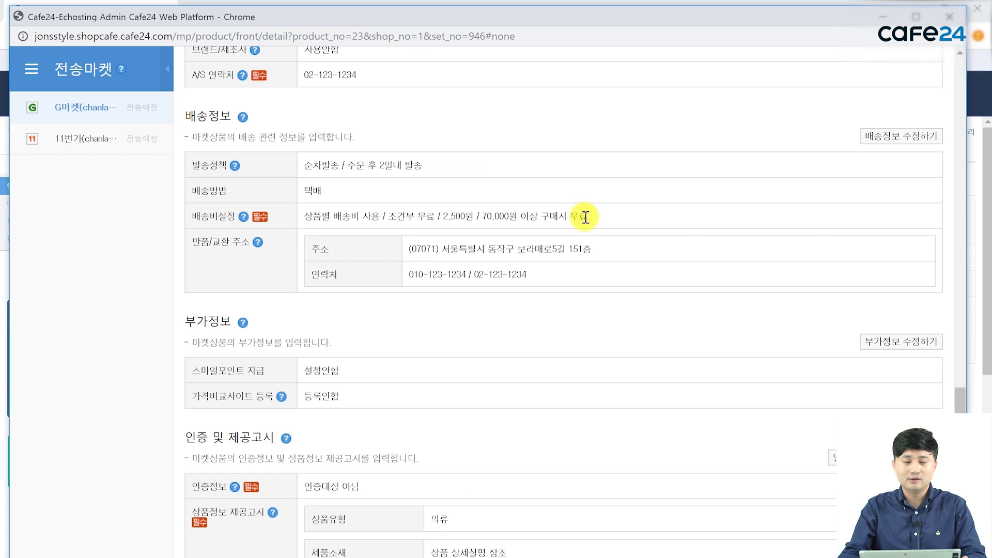
- In the 11번가 detailed settings, open the shipping information for editing and set the shipping fee type to 무료
{"action": "left_click", "coordinate": [98, 148]}
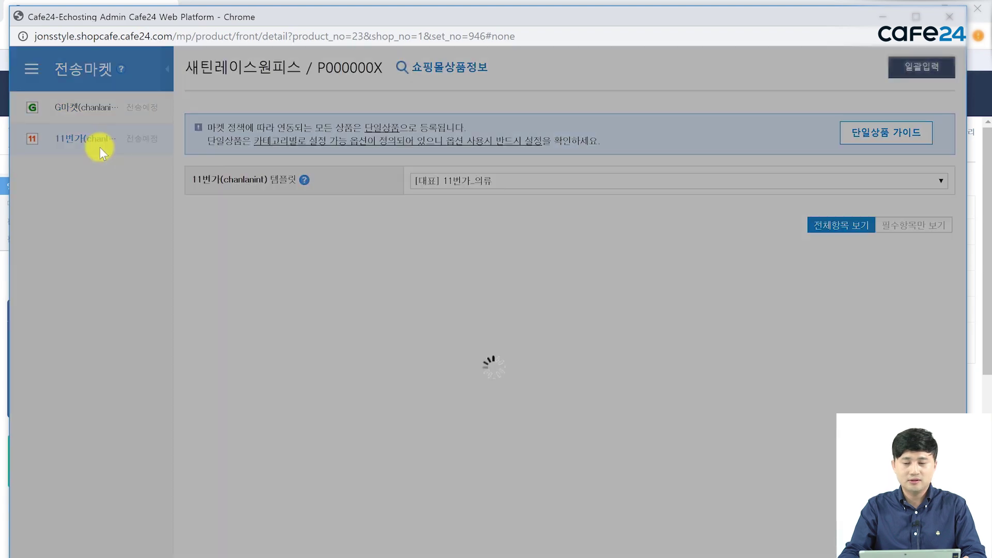
{"action": "scroll", "coordinate": [496, 246], "scroll_direction": "down", "scroll_amount": 12}
{"action": "scroll", "coordinate": [496, 246], "scroll_direction": "down", "scroll_amount": 7}
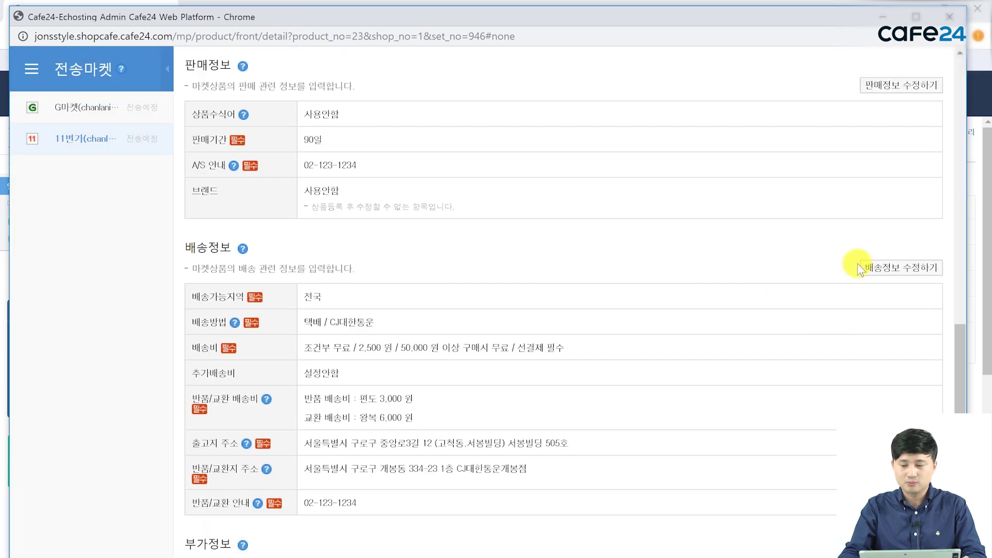
{"action": "left_click", "coordinate": [887, 264]}
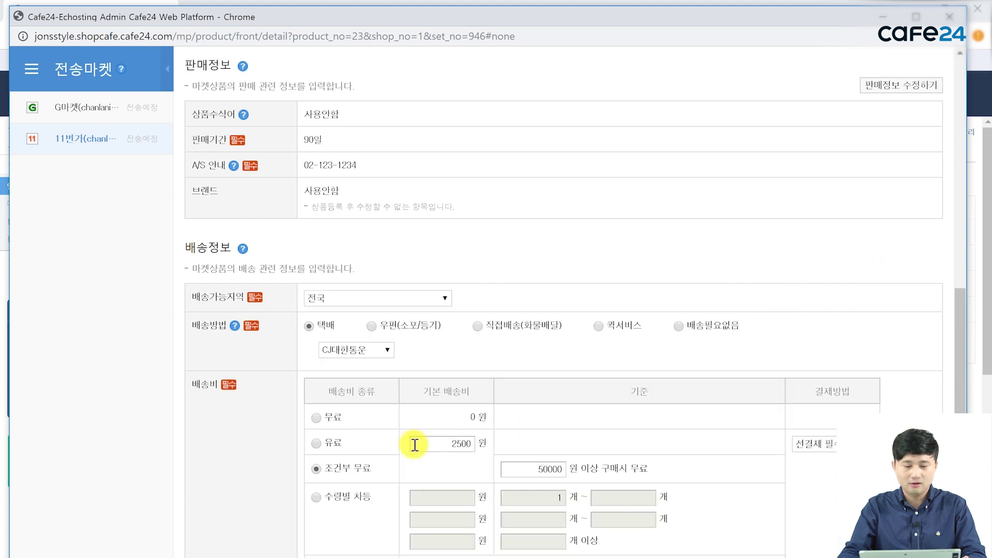
{"action": "left_click", "coordinate": [317, 418]}
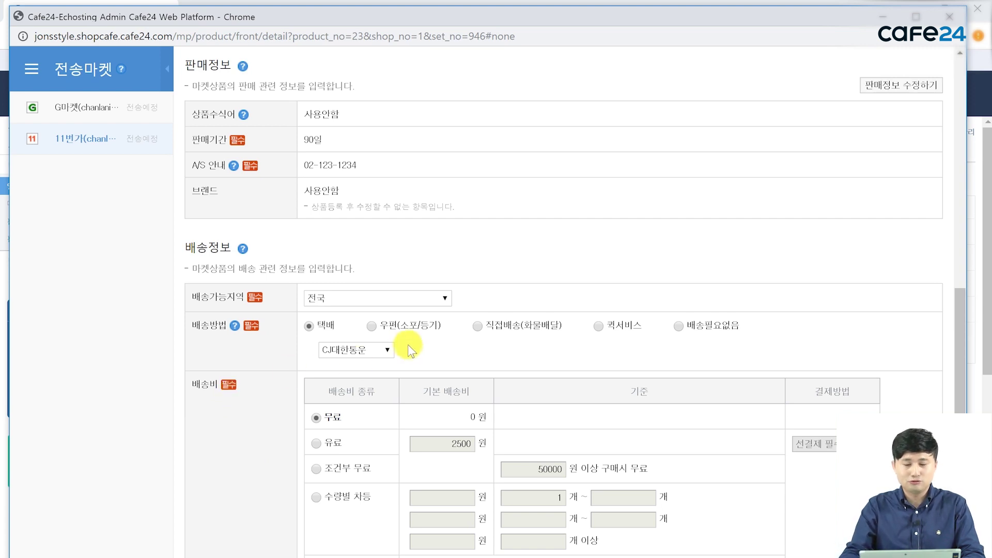
- Review the remaining 11번가 return, additional and 인증 및 제공고시 information, and close the market product registration window
{"action": "scroll", "coordinate": [409, 344], "scroll_direction": "down", "scroll_amount": 6}
{"action": "scroll", "coordinate": [434, 405], "scroll_direction": "down", "scroll_amount": 15}
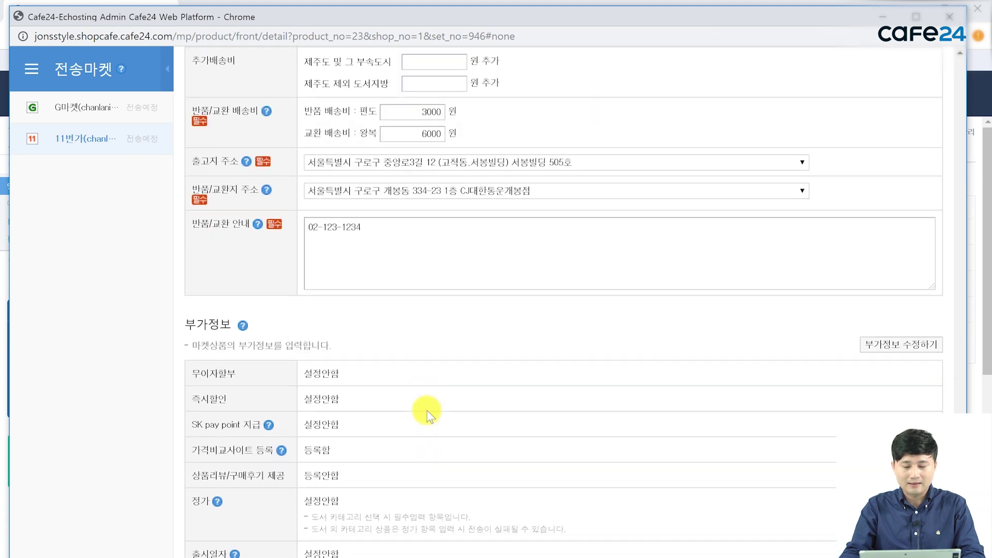
{"action": "scroll", "coordinate": [452, 479], "scroll_direction": "down", "scroll_amount": 1}
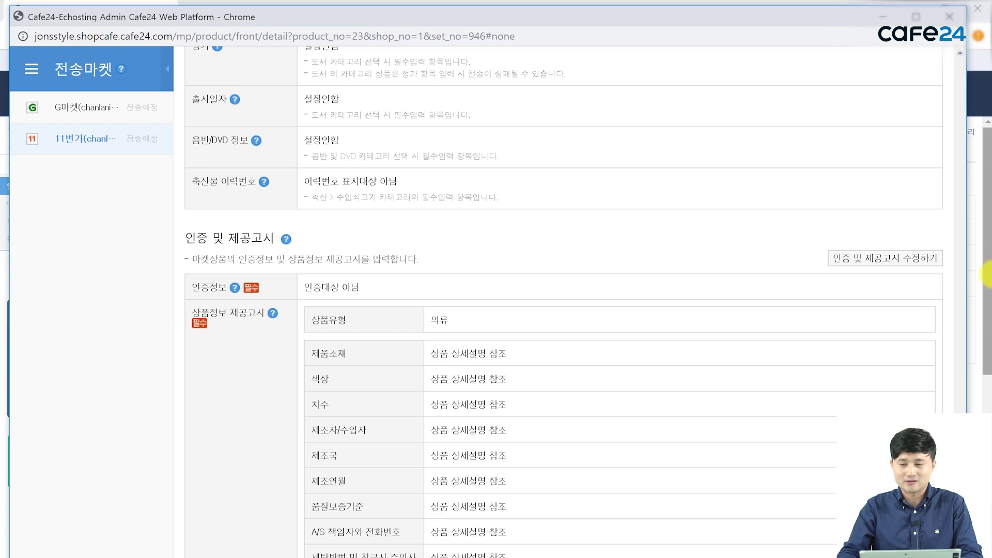
{"action": "left_click", "coordinate": [950, 17]}
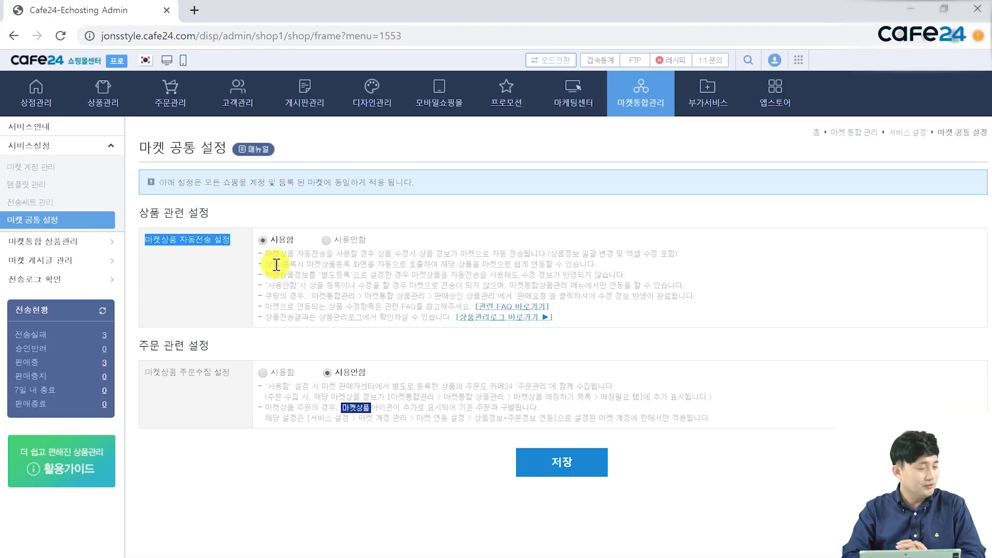